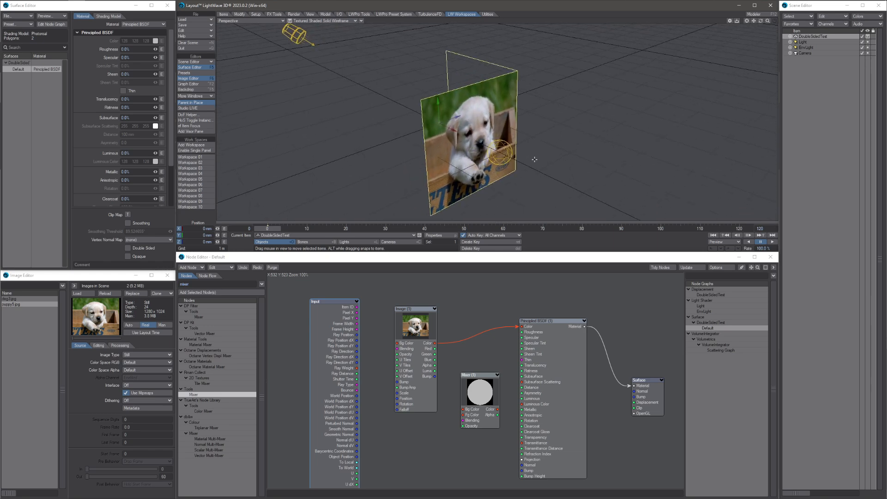
# Make the Default surface double sided so both faces of the folded polygons show the image
pyautogui.keyDown('alt'); pyautogui.moveTo(427, 137); pyautogui.dragTo(538, 119); pyautogui.keyUp('alt')
pyautogui.keyDown('alt'); pyautogui.moveTo(411, 23); pyautogui.dragTo(255, 34); pyautogui.keyUp('alt')
pyautogui.keyDown('alt'); pyautogui.moveTo(556, 134); pyautogui.dragTo(521, 124); pyautogui.keyUp('alt')
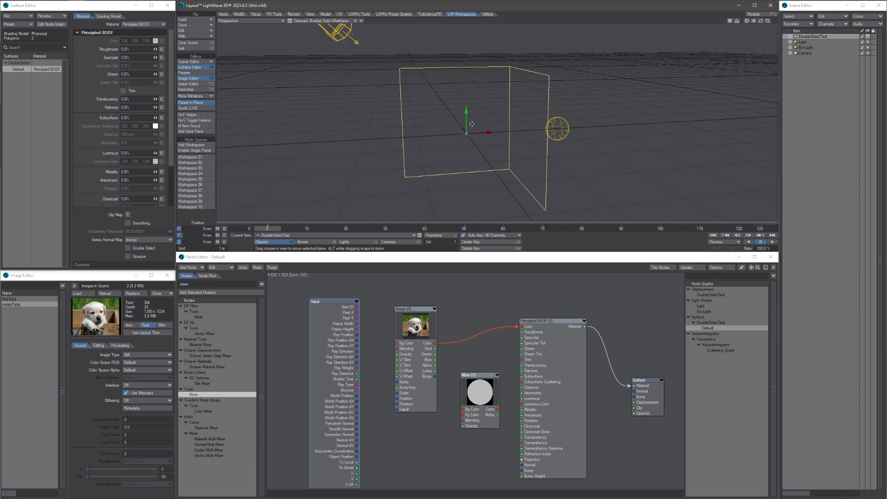
pyautogui.keyDown('alt'); pyautogui.moveTo(522, 124); pyautogui.dragTo(527, 127); pyautogui.keyUp('alt')
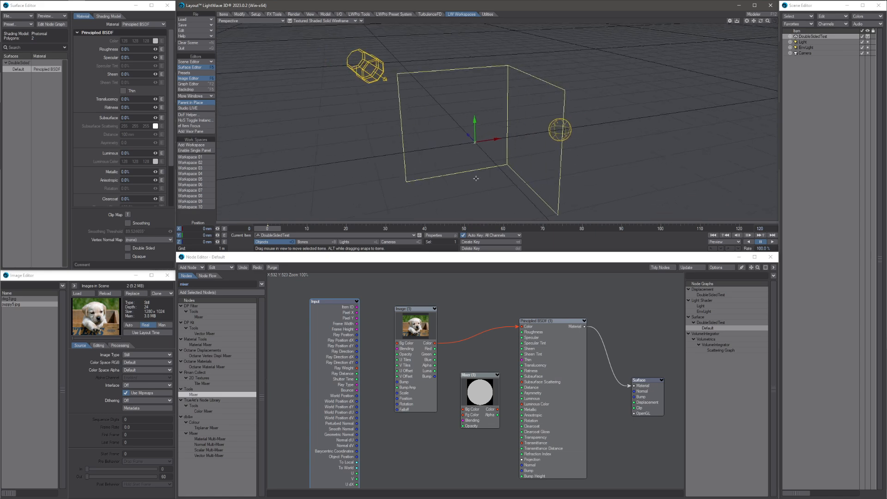
pyautogui.click(128, 248)
pyautogui.keyDown('alt'); pyautogui.moveTo(537, 146); pyautogui.dragTo(501, 133); pyautogui.keyUp('alt')
pyautogui.keyDown('alt'); pyautogui.moveTo(561, 121); pyautogui.dragTo(544, 127); pyautogui.keyUp('alt')
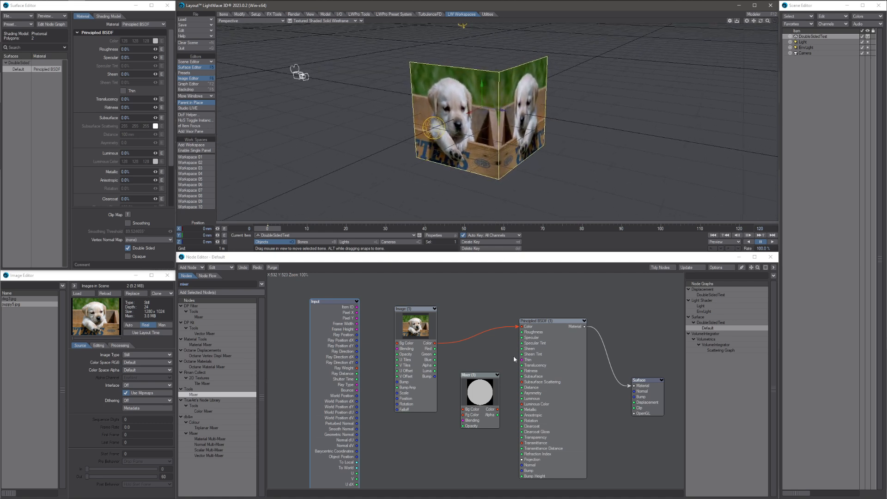
# Arrange the nodes with the golden retriever image below the puppy image, and the Mixer between the images and the Principled BSDF
pyautogui.moveTo(478, 422); pyautogui.dragTo(480, 399)
pyautogui.moveTo(461, 444); pyautogui.dragTo(481, 277, button='middle')
pyautogui.moveTo(486, 475); pyautogui.dragTo(432, 340)
pyautogui.moveTo(433, 339); pyautogui.dragTo(432, 472, button='middle')
pyautogui.moveTo(433, 472); pyautogui.dragTo(437, 434)
pyautogui.moveTo(402, 390); pyautogui.dragTo(384, 401, button='middle')
pyautogui.moveTo(484, 376); pyautogui.dragTo(489, 386)
pyautogui.moveTo(523, 337); pyautogui.dragTo(536, 340)
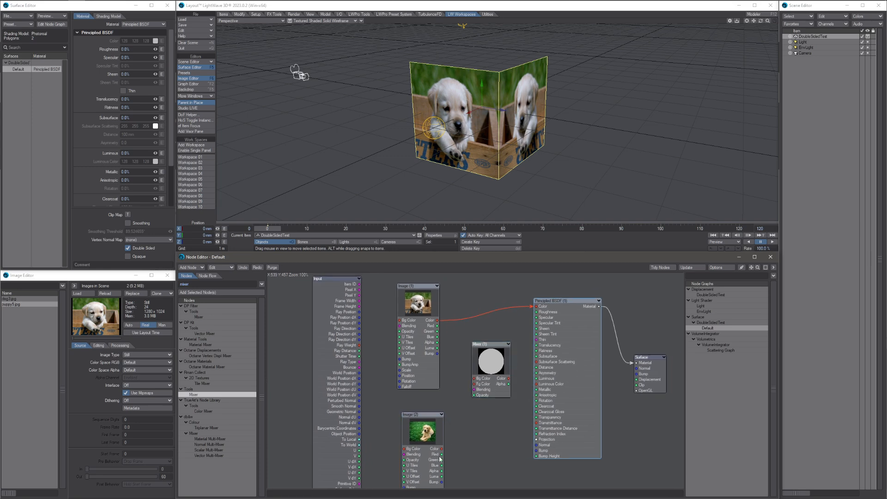
# Connect the puppy image to the Mixer's Bg Color, the retriever image to Fg Color, and the Mixer's Color to the Principled BSDF Color
pyautogui.moveTo(459, 412); pyautogui.dragTo(483, 379)
pyautogui.moveTo(438, 321); pyautogui.dragTo(534, 339)
pyautogui.moveTo(540, 307); pyautogui.dragTo(538, 306)
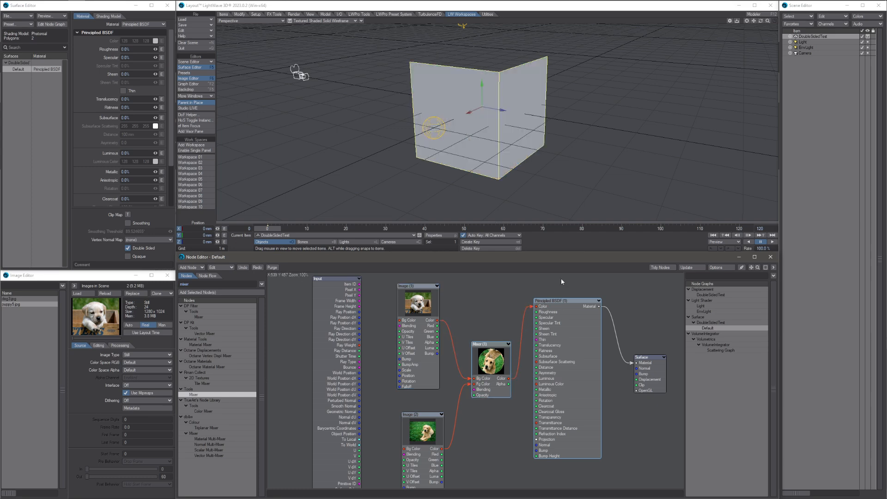
# Switch the perspective viewport to a VPR final render preview of the folded polygons
pyautogui.keyDown('alt'); pyautogui.moveTo(485, 158); pyautogui.dragTo(517, 210); pyautogui.keyUp('alt')
pyautogui.moveTo(485, 158)
pyautogui.keyDown('alt'); pyautogui.mouseDown()
pyautogui.moveTo(476, 159)
pyautogui.moveTo(503, 158)
pyautogui.moveTo(494, 149)
pyautogui.mouseUp(); pyautogui.keyUp('alt')
pyautogui.hotkey('ctrl', 'F9')
pyautogui.keyDown('alt'); pyautogui.moveTo(502, 161); pyautogui.dragTo(483, 162); pyautogui.keyUp('alt')
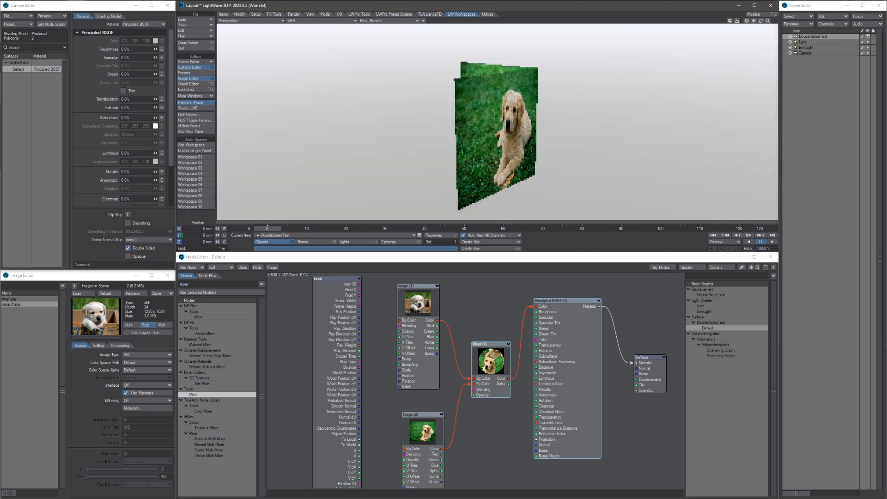
# Connect the Input node's Surface Side to the Mixer's Opacity and inspect both sides of the polygons
pyautogui.keyDown('alt'); pyautogui.moveTo(332, 445); pyautogui.dragTo(317, 398); pyautogui.keyUp('alt')
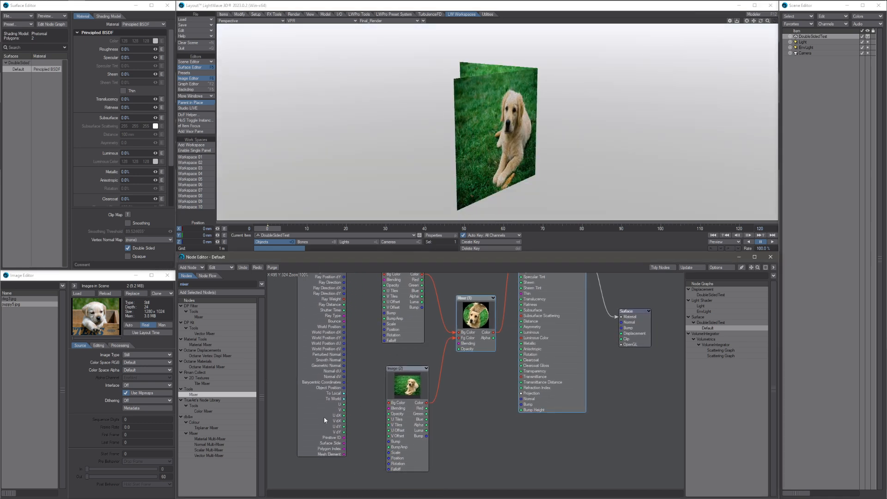
pyautogui.moveTo(344, 443); pyautogui.dragTo(459, 348)
pyautogui.keyDown('alt'); pyautogui.moveTo(504, 148); pyautogui.dragTo(478, 155); pyautogui.keyUp('alt')
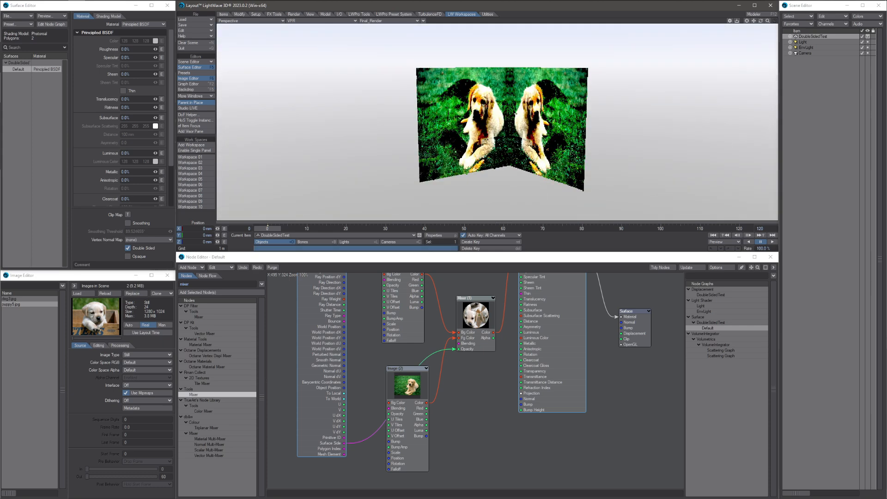
pyautogui.scroll(5, 485, 155)
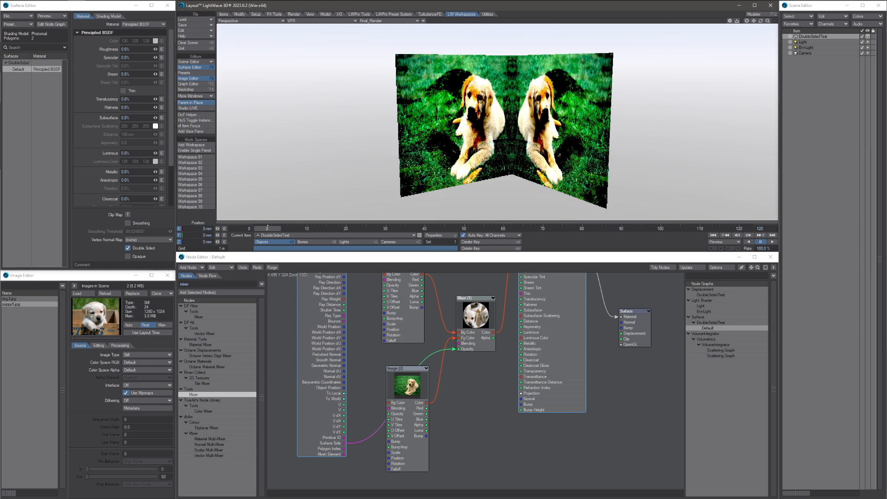
pyautogui.keyDown('alt'); pyautogui.moveTo(479, 156); pyautogui.dragTo(437, 127); pyautogui.keyUp('alt')
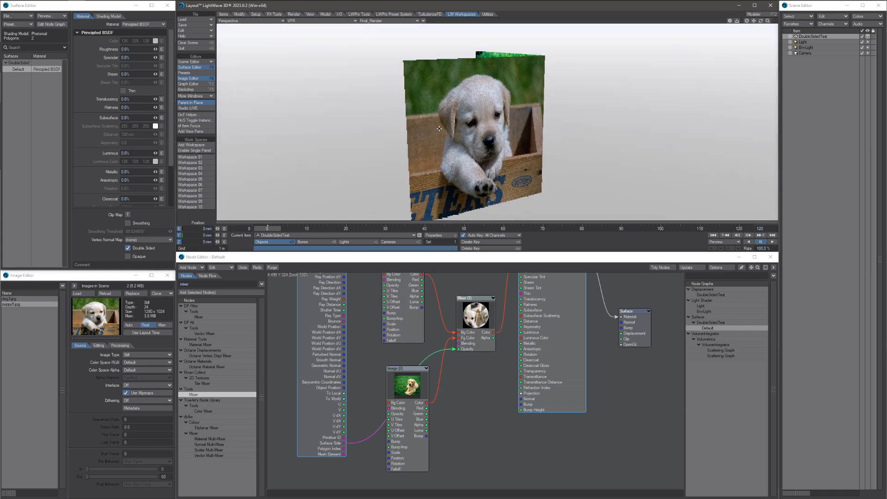
pyautogui.scroll(3, 486, 435)
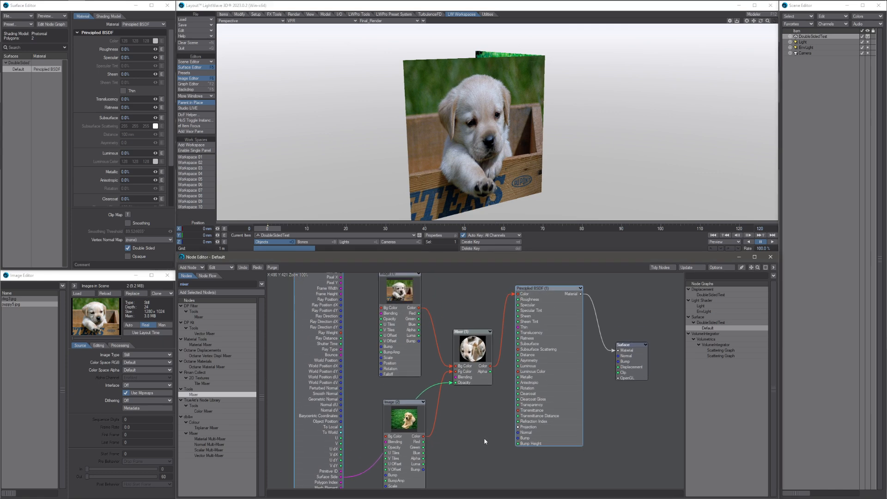
pyautogui.scroll(-3, 486, 433)
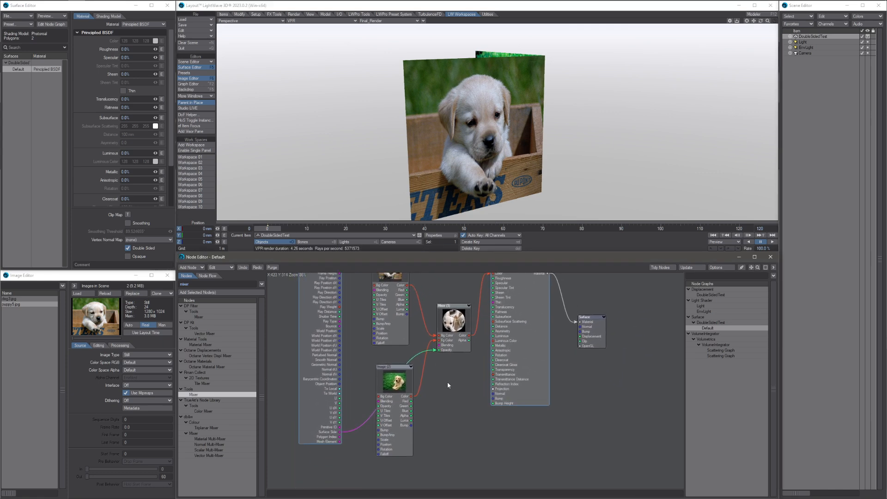
pyautogui.keyDown('alt'); pyautogui.moveTo(439, 405); pyautogui.dragTo(457, 413); pyautogui.keyUp('alt')
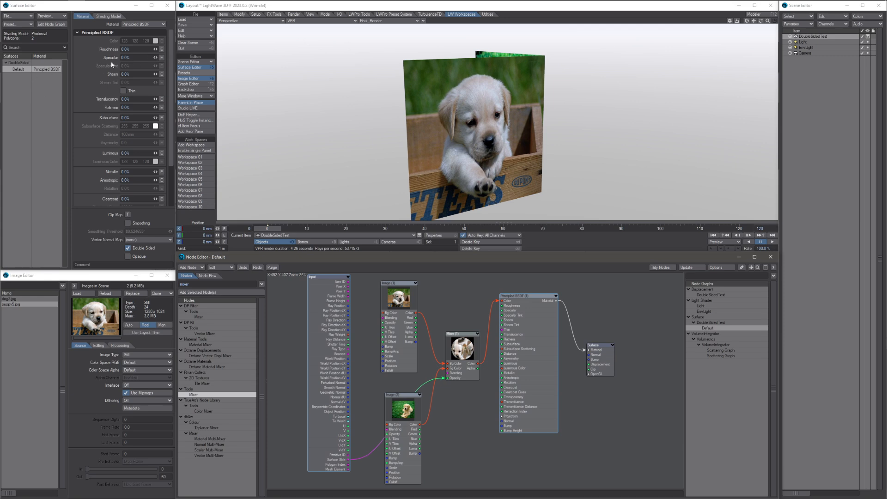
# Try 100% Specular with added Roughness on the Principled BSDF, and reset Specular to 0%
pyautogui.moveTo(156, 58); pyautogui.dragTo(209, 91)
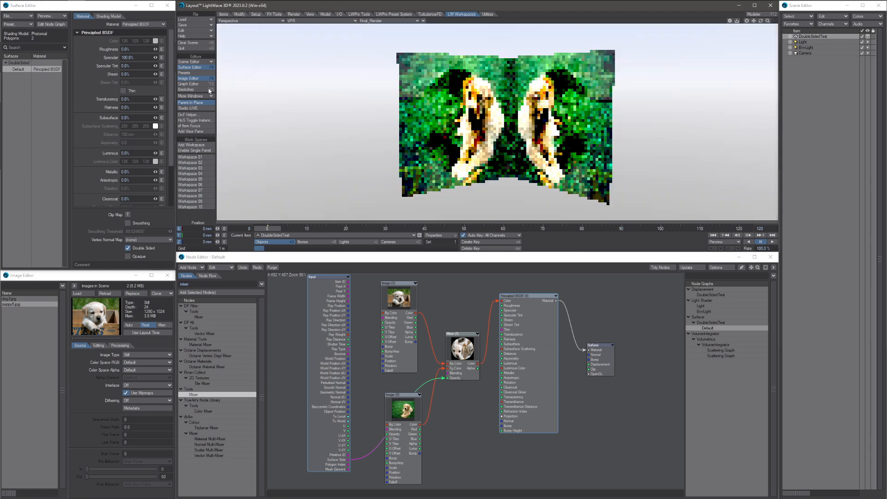
pyautogui.moveTo(156, 49); pyautogui.dragTo(175, 50)
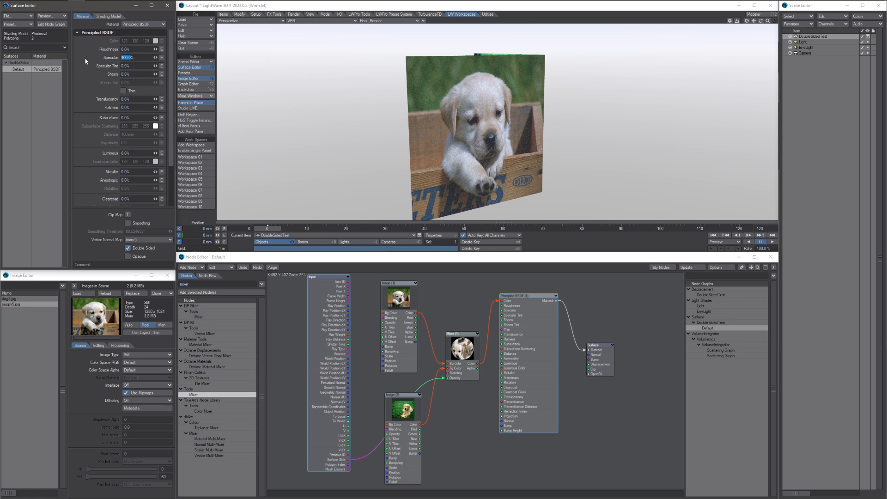
pyautogui.write('0')
pyautogui.press('Return')
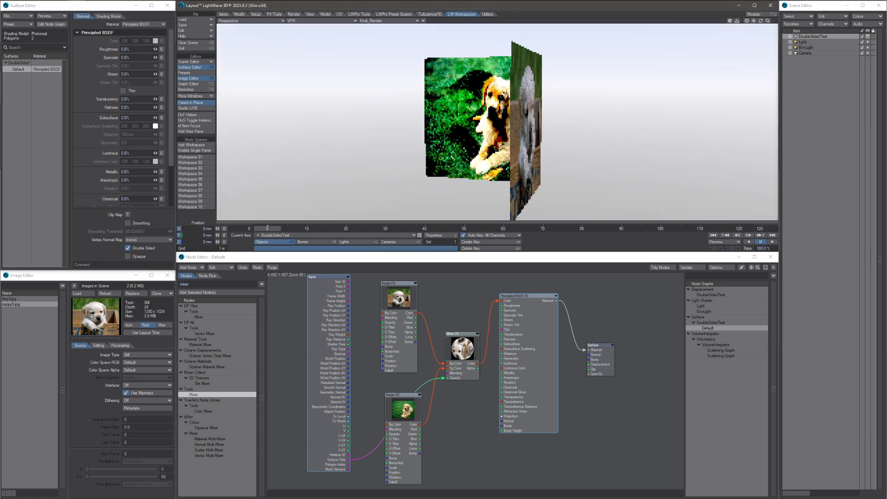
# Add a Material Mixer near the Surface node and a second Principled BSDF below the first one
pyautogui.moveTo(515, 446); pyautogui.dragTo(501, 364)
pyautogui.moveTo(572, 450); pyautogui.dragTo(579, 336)
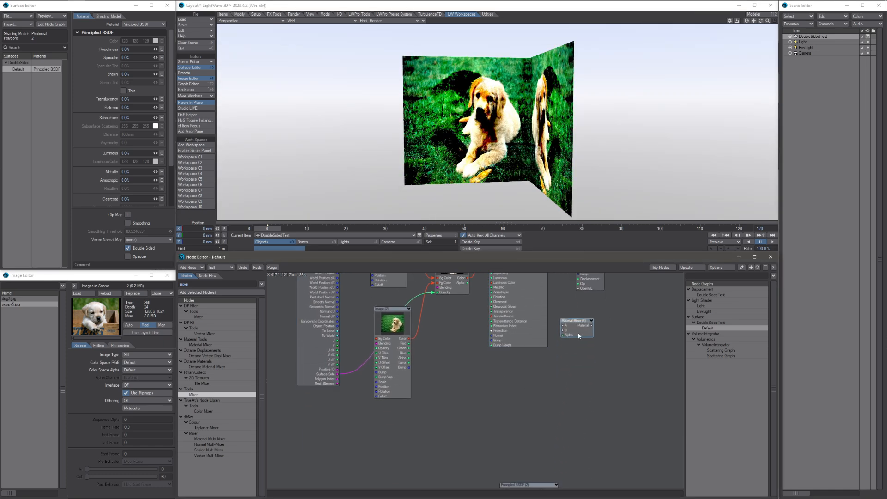
pyautogui.moveTo(526, 489); pyautogui.dragTo(489, 357)
pyautogui.scroll(1, 431, 349)
pyautogui.moveTo(430, 346); pyautogui.dragTo(449, 382, button='middle')
pyautogui.scroll(1, 444, 377)
pyautogui.moveTo(532, 367)
pyautogui.mouseDown()
pyautogui.moveTo(549, 388)
pyautogui.moveTo(542, 371)
pyautogui.mouseUp()
pyautogui.moveTo(509, 442); pyautogui.dragTo(466, 430)
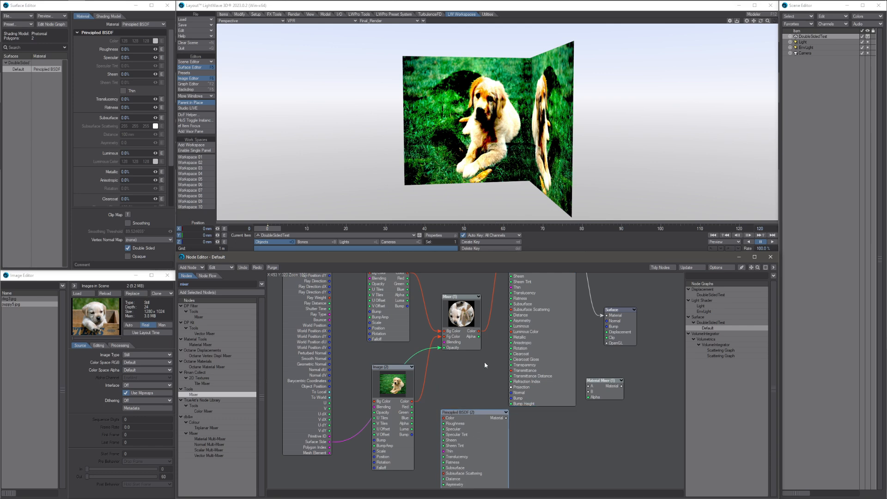
pyautogui.moveTo(618, 336); pyautogui.dragTo(637, 331)
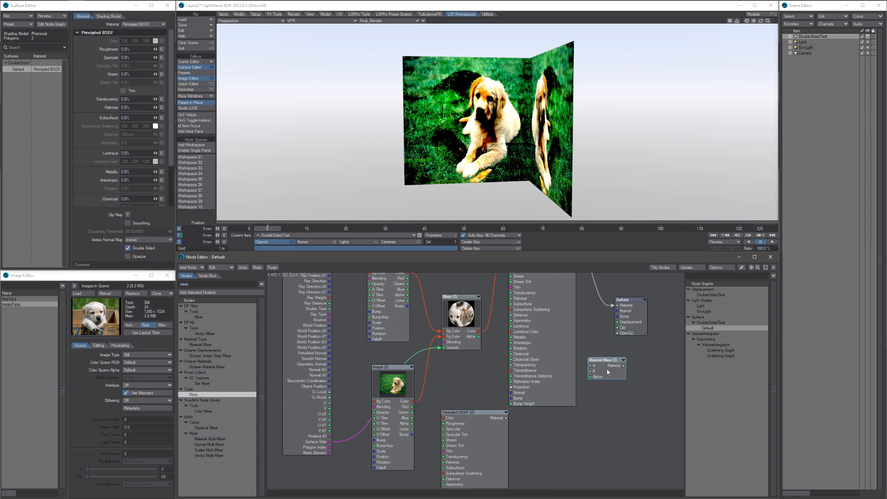
pyautogui.scroll(-2, 469, 365)
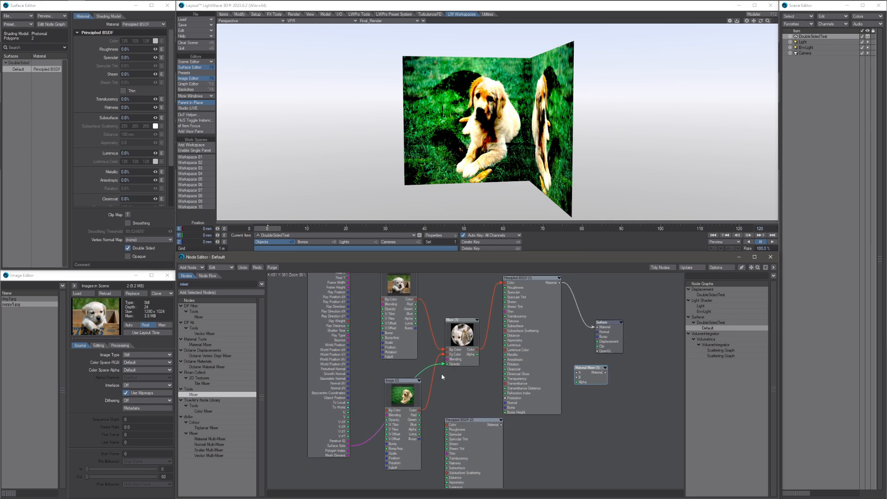
# Bypass the color Mixer by connecting the puppy image to the first Principled BSDF's Color and the retriever image to the second's
pyautogui.moveTo(445, 365); pyautogui.dragTo(434, 386)
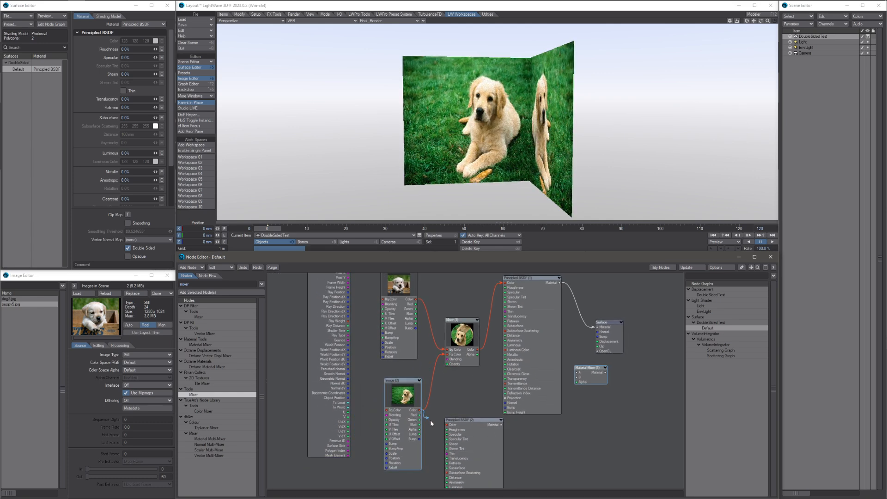
pyautogui.moveTo(455, 427); pyautogui.dragTo(456, 427)
pyautogui.moveTo(471, 385); pyautogui.dragTo(462, 408, button='middle')
pyautogui.moveTo(405, 322); pyautogui.dragTo(417, 317)
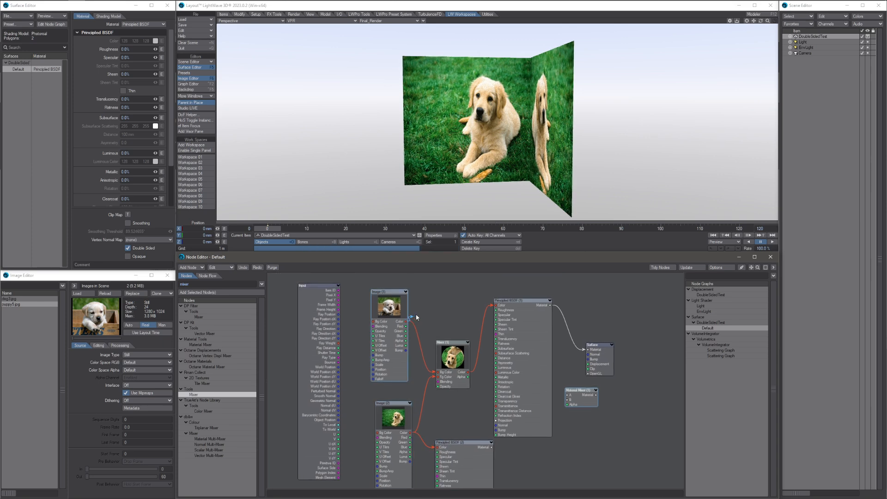
pyautogui.moveTo(495, 305); pyautogui.dragTo(494, 305)
pyautogui.moveTo(450, 383); pyautogui.dragTo(681, 496)
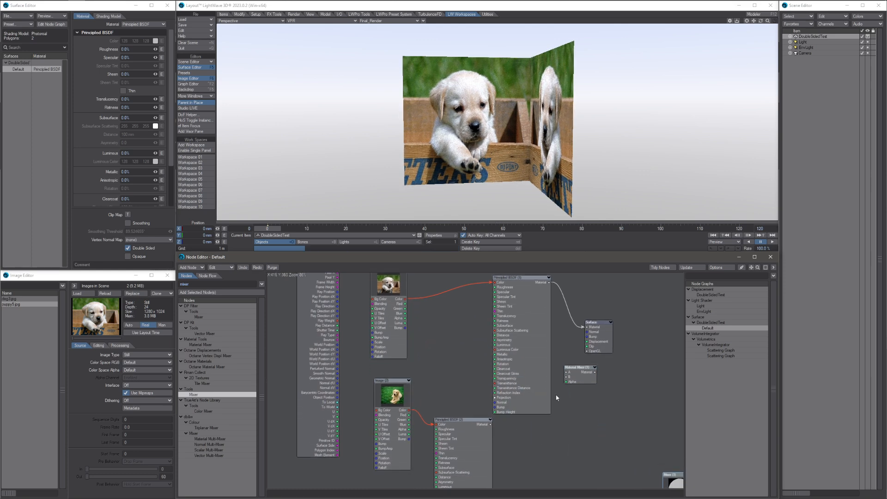
# Wire the two Principled BSDFs into Material Mixer A and B, Surface Side into its Alpha, and its output into the Surface Material
pyautogui.moveTo(596, 341); pyautogui.dragTo(656, 353)
pyautogui.moveTo(581, 374); pyautogui.dragTo(603, 357)
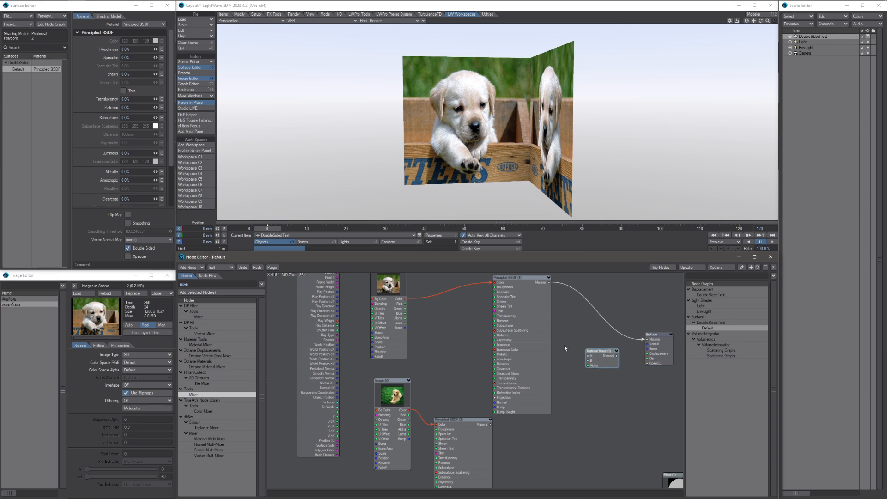
pyautogui.moveTo(535, 336); pyautogui.dragTo(522, 340, button='middle')
pyautogui.moveTo(479, 430); pyautogui.dragTo(497, 432)
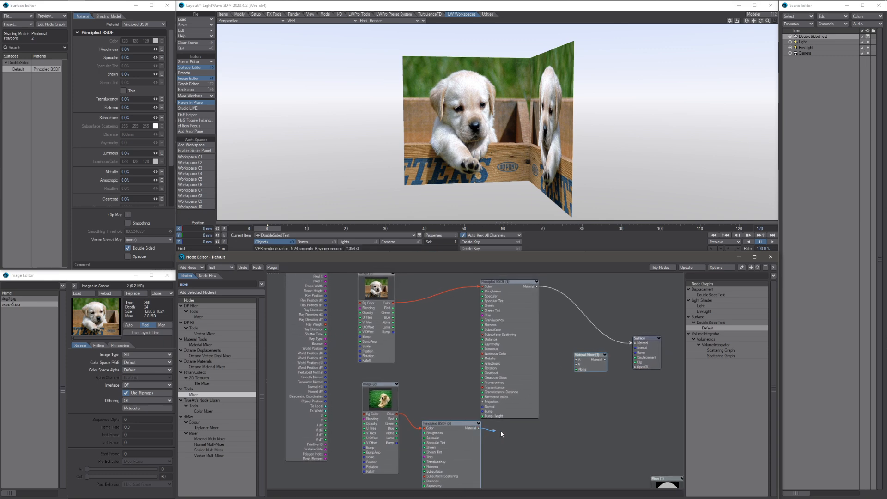
pyautogui.moveTo(537, 286); pyautogui.dragTo(641, 345)
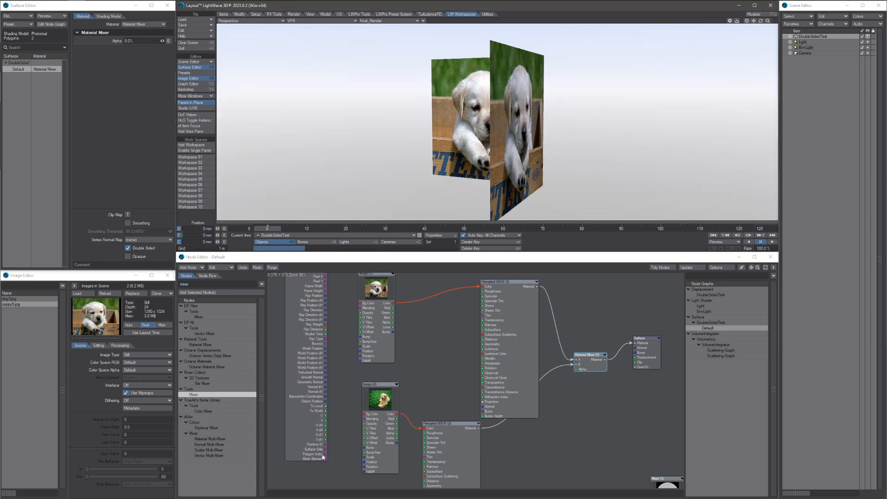
pyautogui.moveTo(326, 439); pyautogui.dragTo(582, 370)
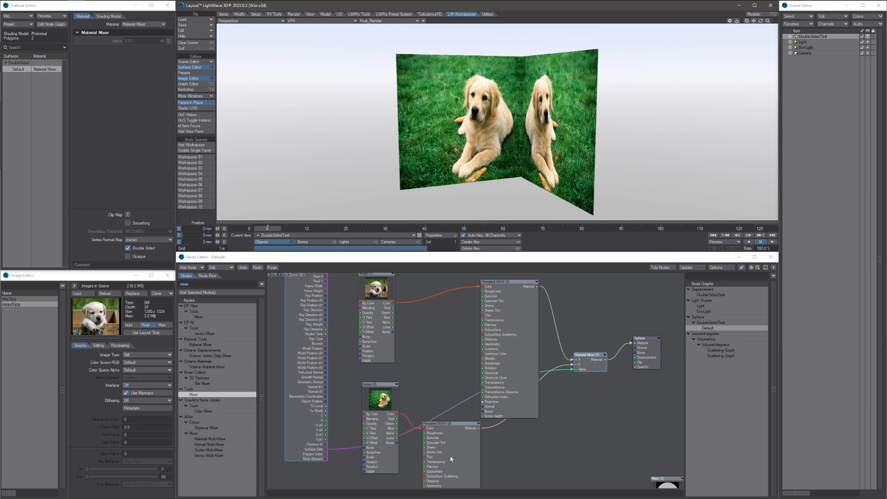
pyautogui.keyDown('alt'); pyautogui.moveTo(448, 453); pyautogui.dragTo(434, 439); pyautogui.keyUp('alt')
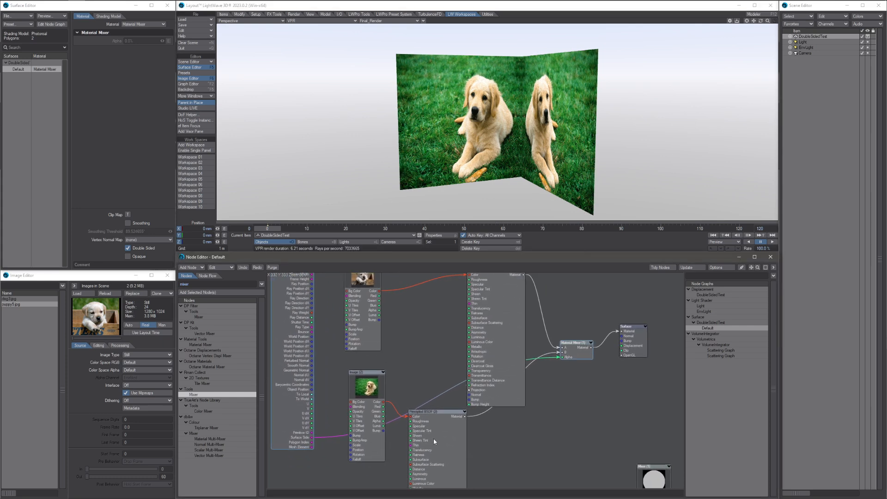
# Set the first Principled BSDF's Roughness to 17% and raise its Specular value
pyautogui.doubleClick(492, 376)
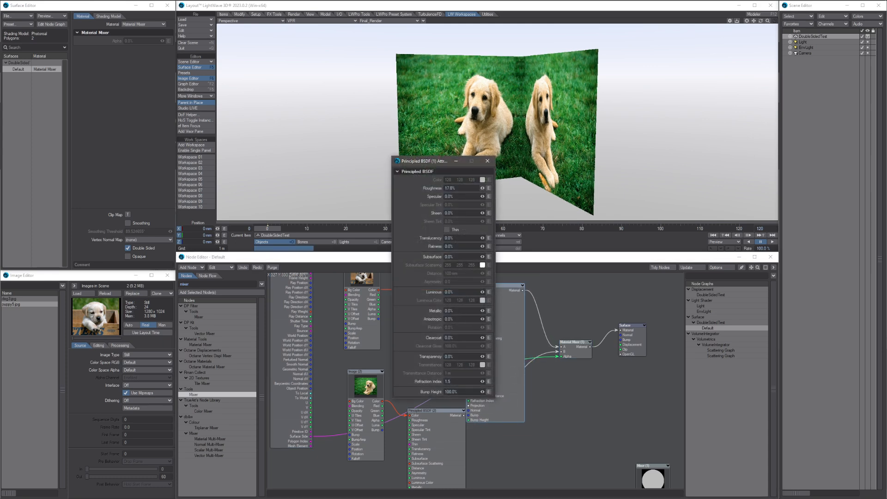
pyautogui.moveTo(482, 197); pyautogui.dragTo(499, 196)
pyautogui.keyDown('alt'); pyautogui.moveTo(566, 150); pyautogui.dragTo(598, 141); pyautogui.keyUp('alt')
pyautogui.click(487, 161)
# Set the second Principled BSDF's Roughness to 68% and Specular to 74%
pyautogui.moveTo(512, 402)
pyautogui.mouseDown()
pyautogui.moveTo(517, 418)
pyautogui.moveTo(510, 388)
pyautogui.mouseUp()
pyautogui.doubleClick(451, 451)
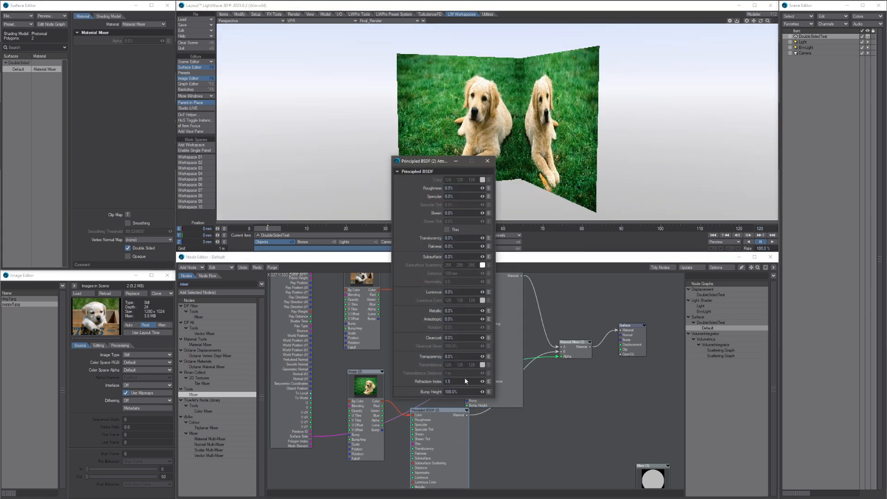
pyautogui.moveTo(483, 188); pyautogui.dragTo(494, 189)
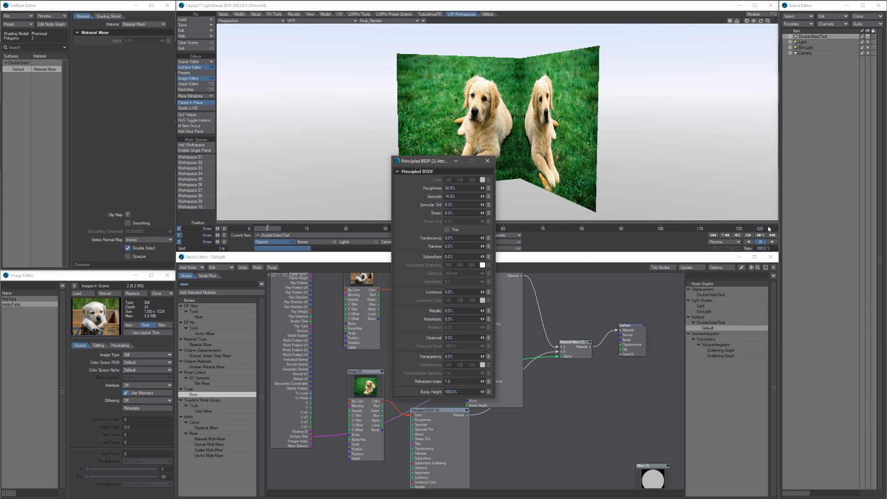
pyautogui.click(487, 161)
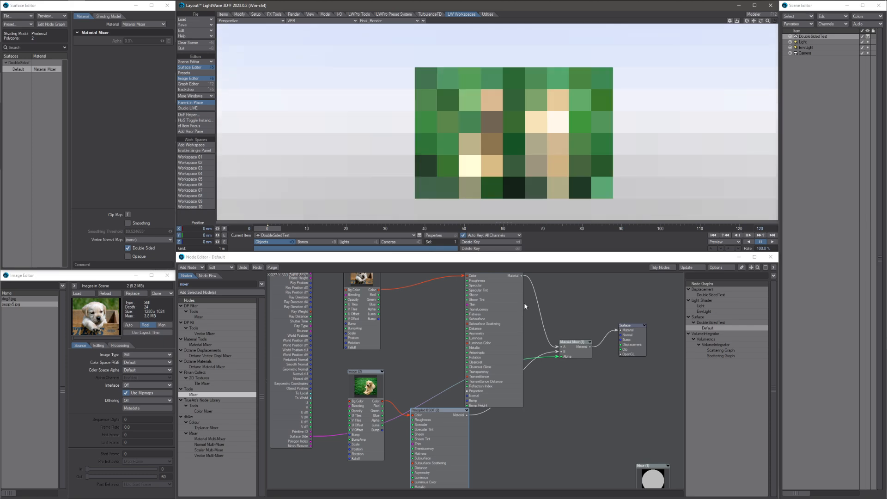
# Tidy the node network by moving the unused Mixer beside the image nodes and spacing out the BSDF, Material Mixer and Surface nodes
pyautogui.moveTo(447, 459); pyautogui.dragTo(450, 481)
pyautogui.moveTo(646, 484); pyautogui.dragTo(415, 343)
pyautogui.moveTo(488, 366); pyautogui.dragTo(485, 366)
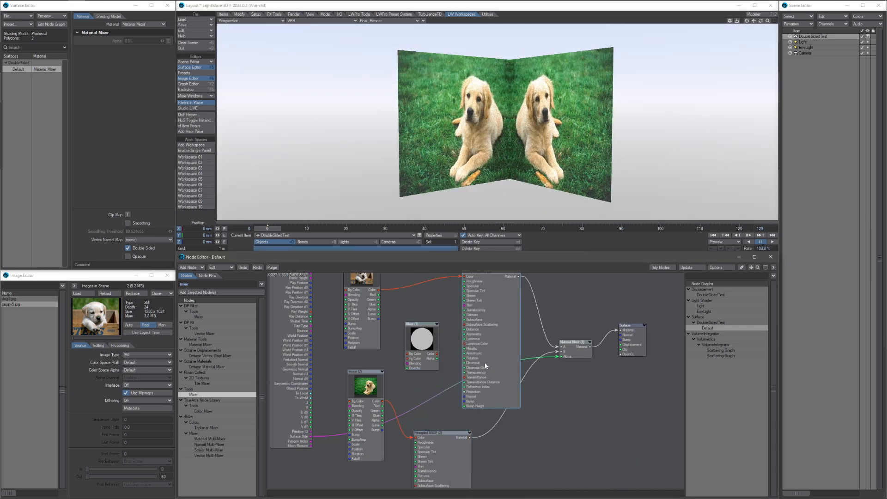
pyautogui.keyDown('alt'); pyautogui.moveTo(499, 97); pyautogui.dragTo(444, 98); pyautogui.keyUp('alt')
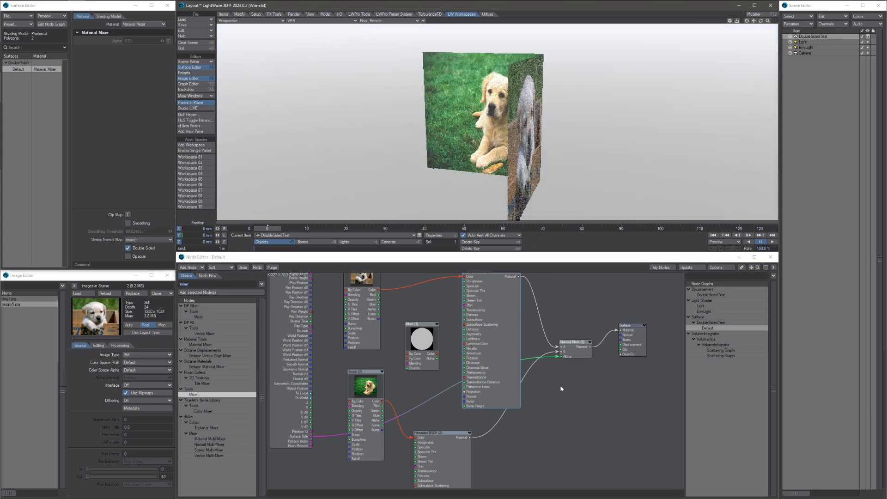
pyautogui.click(572, 356)
pyautogui.moveTo(572, 356); pyautogui.dragTo(577, 359)
pyautogui.moveTo(633, 353); pyautogui.dragTo(658, 366)
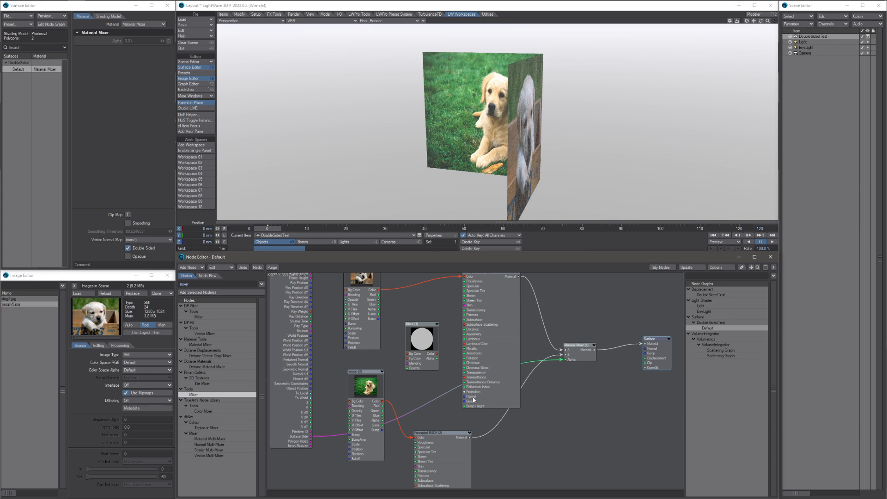
# Lower the second Principled BSDF and its Image node, place the unused Mixer below the Surface node, and shift the first Principled BSDF
pyautogui.moveTo(430, 462); pyautogui.dragTo(477, 472)
pyautogui.moveTo(367, 433); pyautogui.dragTo(392, 494)
pyautogui.moveTo(422, 332); pyautogui.dragTo(598, 444)
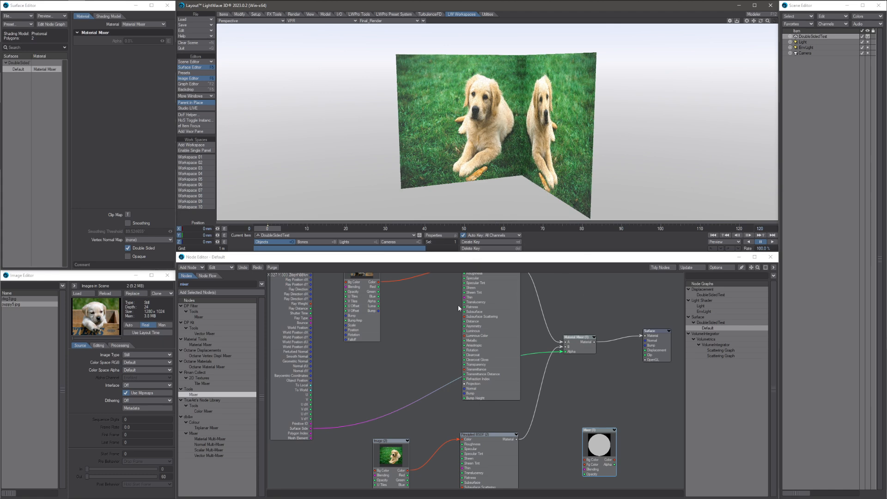
pyautogui.moveTo(472, 371)
pyautogui.mouseDown()
pyautogui.moveTo(483, 372)
pyautogui.moveTo(478, 363)
pyautogui.mouseUp()
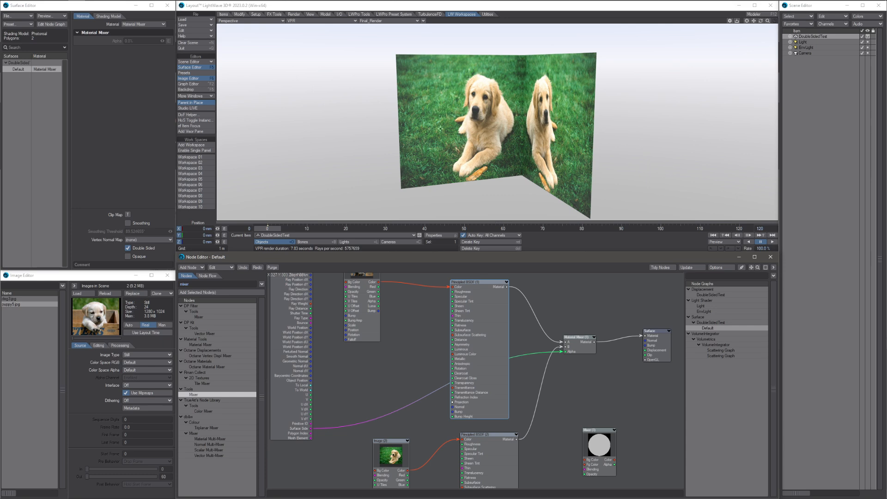
pyautogui.moveTo(481, 383)
pyautogui.mouseDown()
pyautogui.moveTo(477, 367)
pyautogui.moveTo(485, 364)
pyautogui.moveTo(483, 377)
pyautogui.mouseUp()
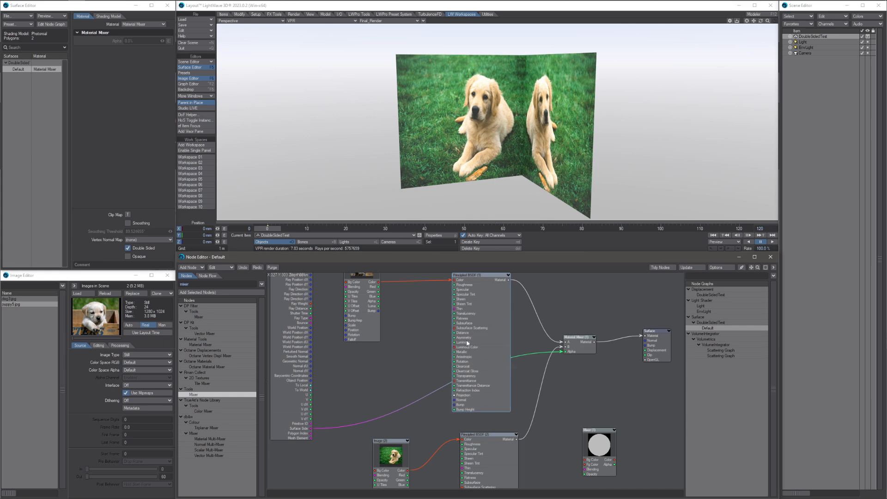
# Set the first Principled BSDF's Metallic to 99.8% in its attributes
pyautogui.doubleClick(490, 353)
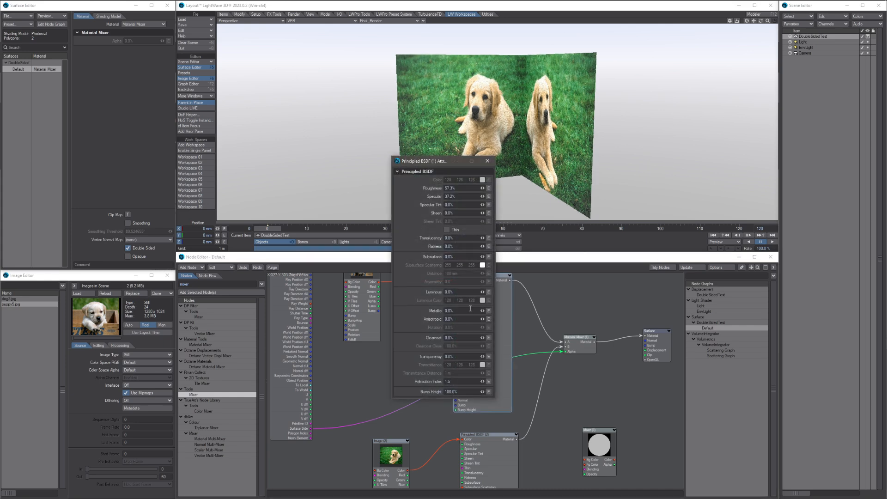
pyautogui.moveTo(482, 310); pyautogui.dragTo(601, 194)
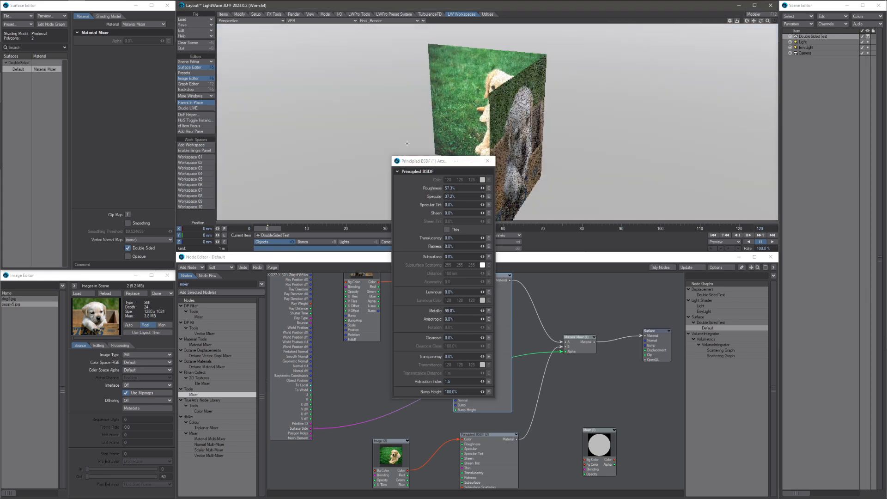
pyautogui.click(487, 161)
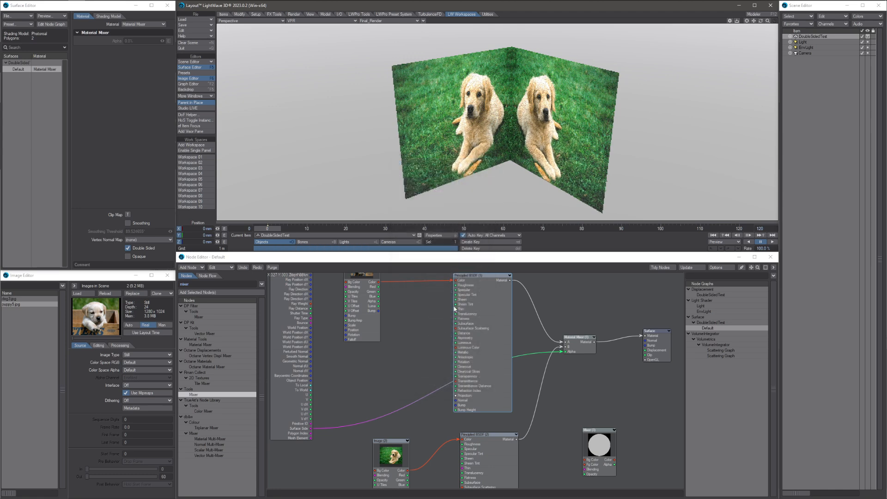
# Move the unused Mixer between the Image nodes and the first Principled BSDF, and align that BSDF above the second one
pyautogui.moveTo(481, 352); pyautogui.dragTo(487, 357)
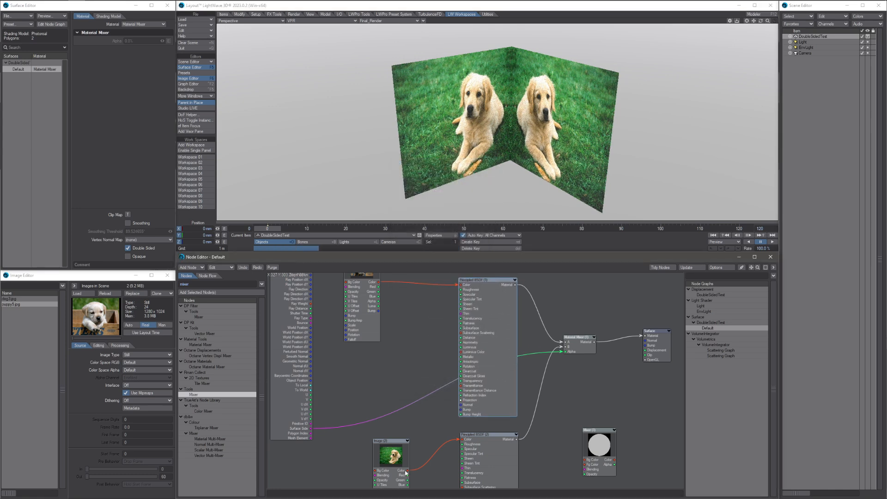
pyautogui.moveTo(597, 430); pyautogui.dragTo(395, 366)
pyautogui.moveTo(481, 312)
pyautogui.mouseDown()
pyautogui.moveTo(476, 316)
pyautogui.moveTo(490, 313)
pyautogui.moveTo(487, 322)
pyautogui.mouseUp()
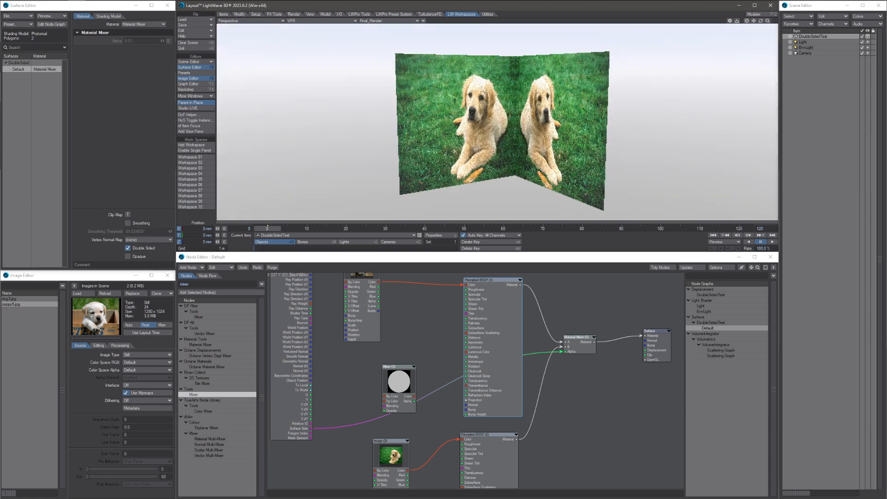
pyautogui.moveTo(400, 408); pyautogui.dragTo(416, 388)
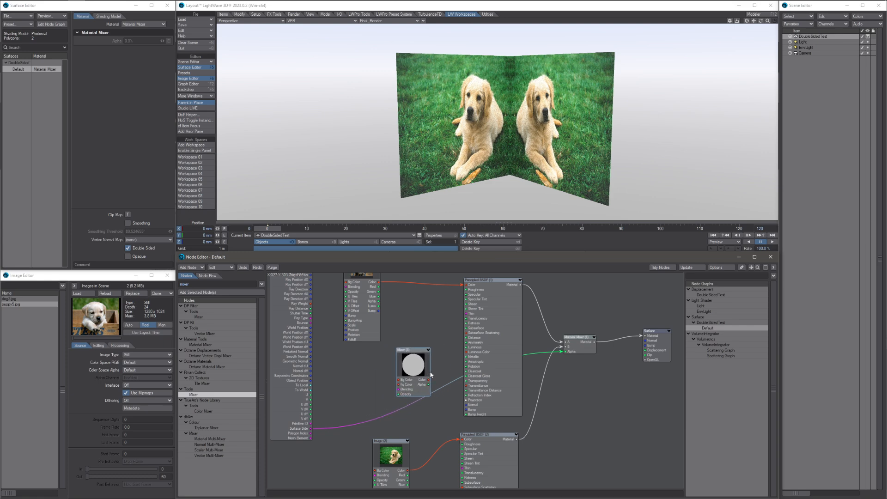
pyautogui.keyDown('ctrl'); pyautogui.moveTo(611, 380); pyautogui.dragTo(590, 443); pyautogui.keyUp('ctrl')
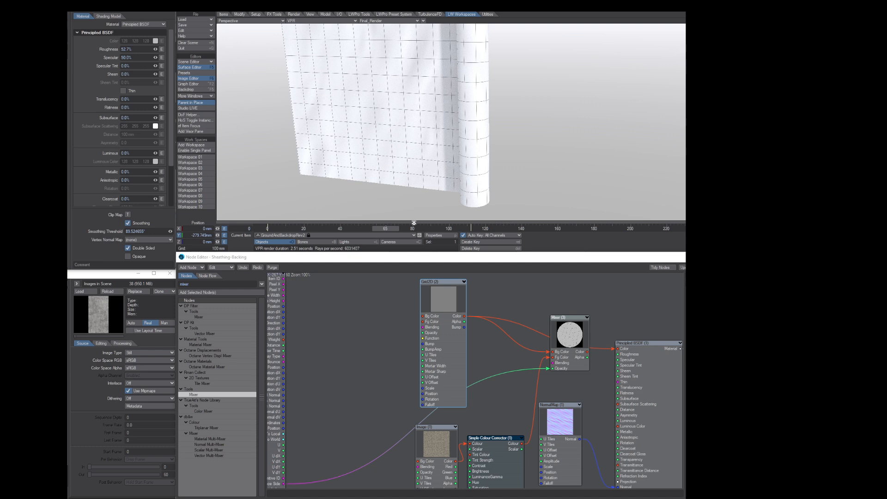
# Scrub the sheathing roll animation and stop at frame 68
pyautogui.moveTo(389, 228); pyautogui.dragTo(400, 228)
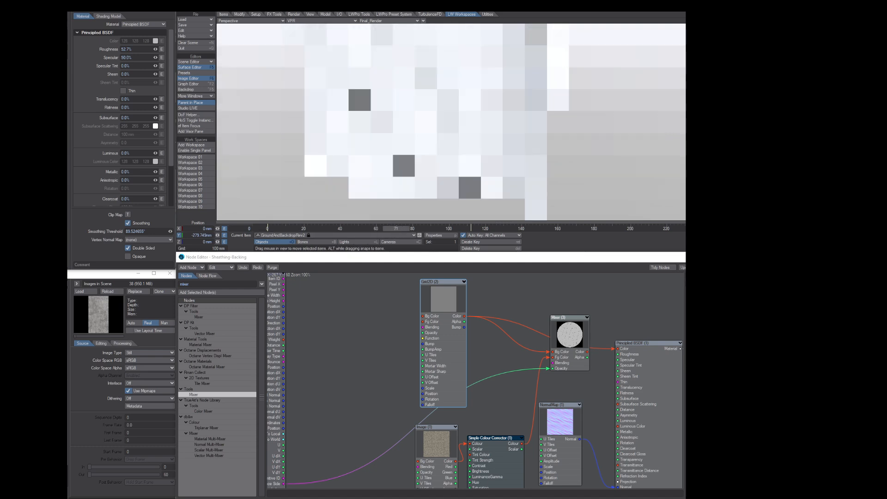
pyautogui.press('Right')
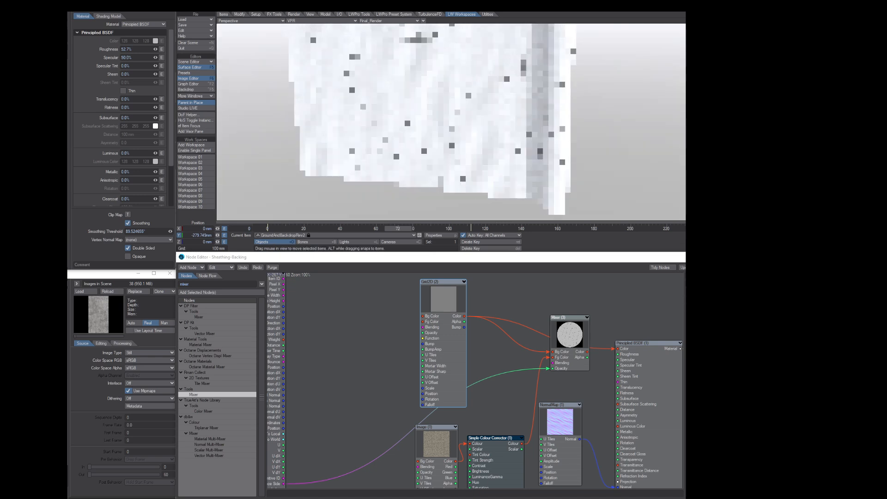
pyautogui.press('Left')
pyautogui.press('Left')
pyautogui.press('Left')
pyautogui.press('Left')
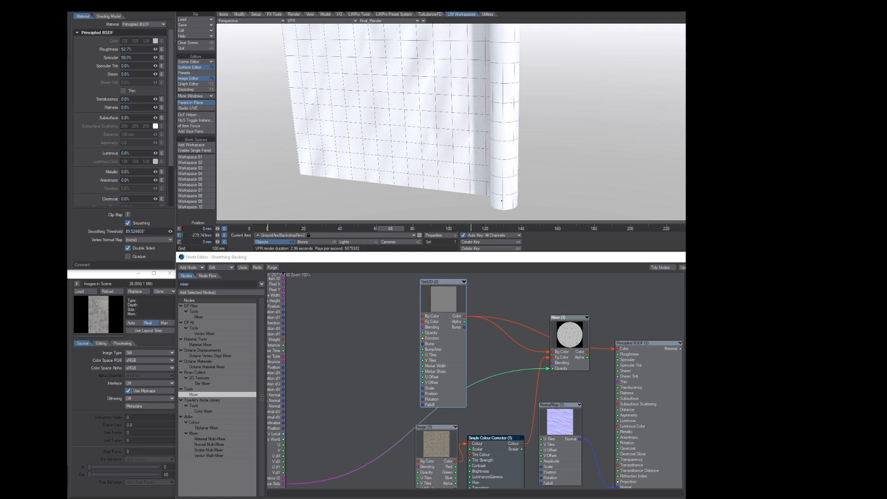
# Reposition the Principled BSDF and Mixer in the Sheathing-Backing network and connect the Mixer's Color output to the BSDF's Color input
pyautogui.keyDown('alt'); pyautogui.moveTo(521, 367); pyautogui.dragTo(447, 391); pyautogui.keyUp('alt')
pyautogui.moveTo(386, 340); pyautogui.dragTo(379, 351)
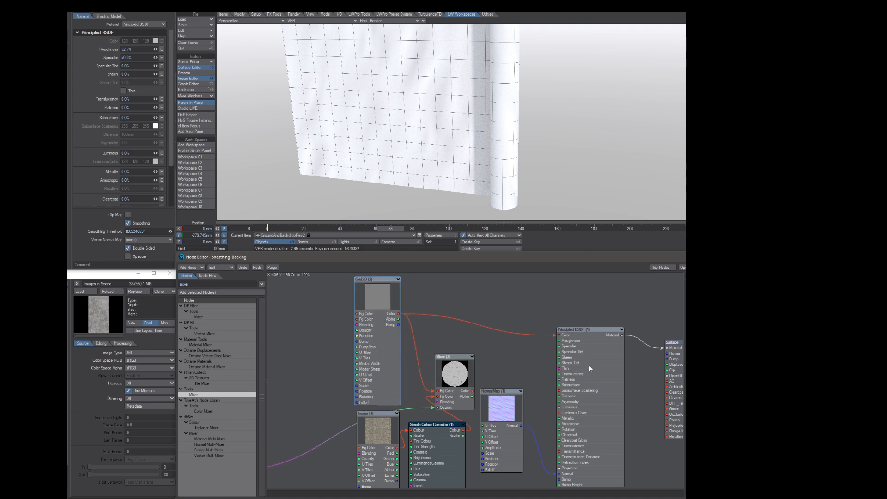
pyautogui.moveTo(589, 368); pyautogui.dragTo(578, 356)
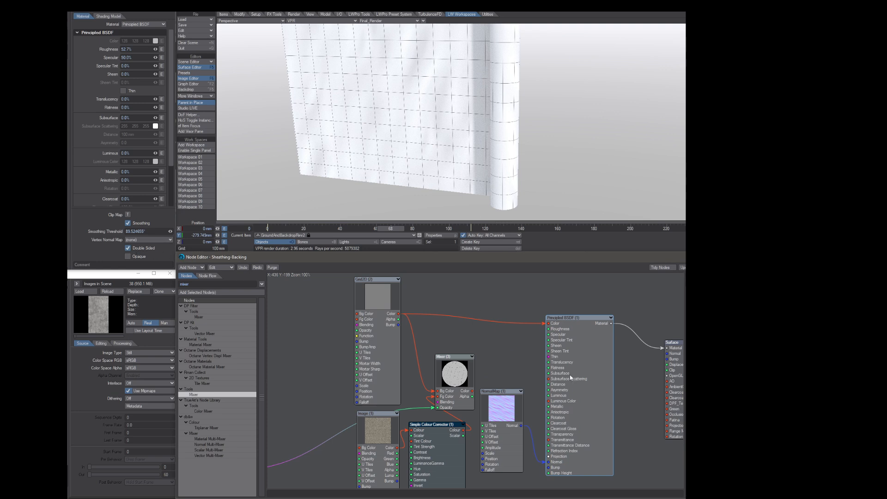
pyautogui.keyDown('alt'); pyautogui.moveTo(504, 365); pyautogui.dragTo(561, 343); pyautogui.keyUp('alt')
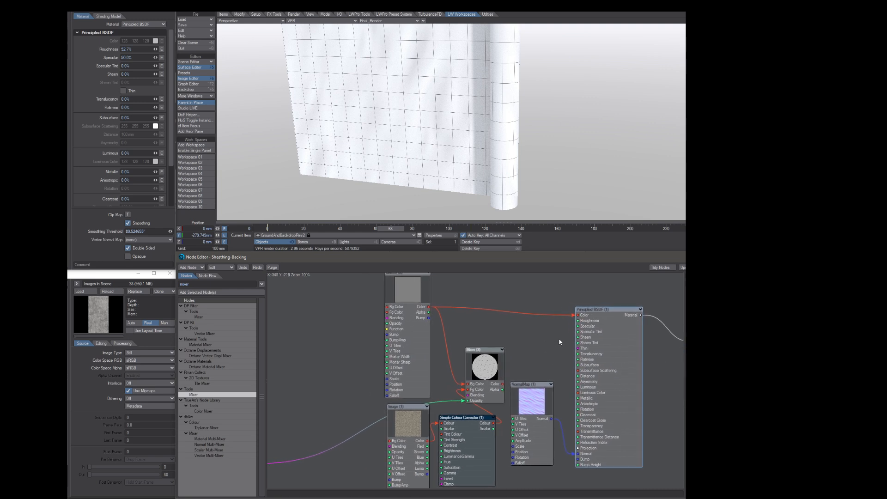
pyautogui.moveTo(481, 375); pyautogui.dragTo(488, 352)
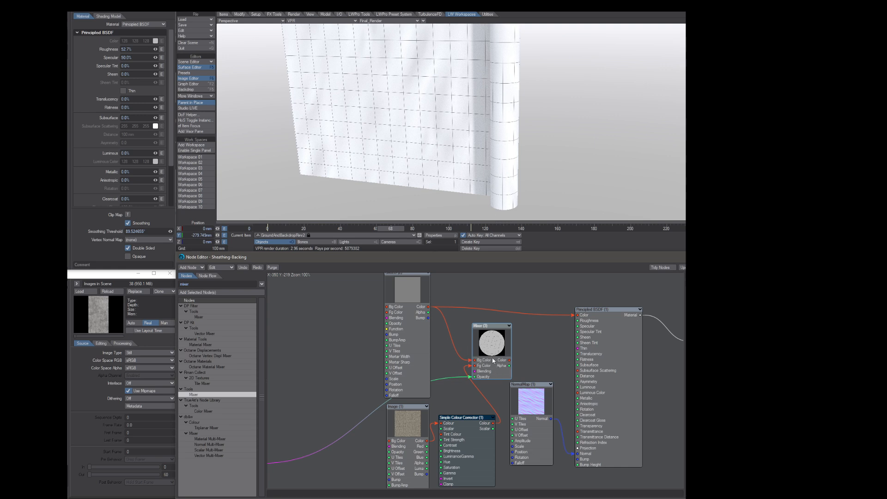
pyautogui.moveTo(493, 352); pyautogui.dragTo(582, 315)
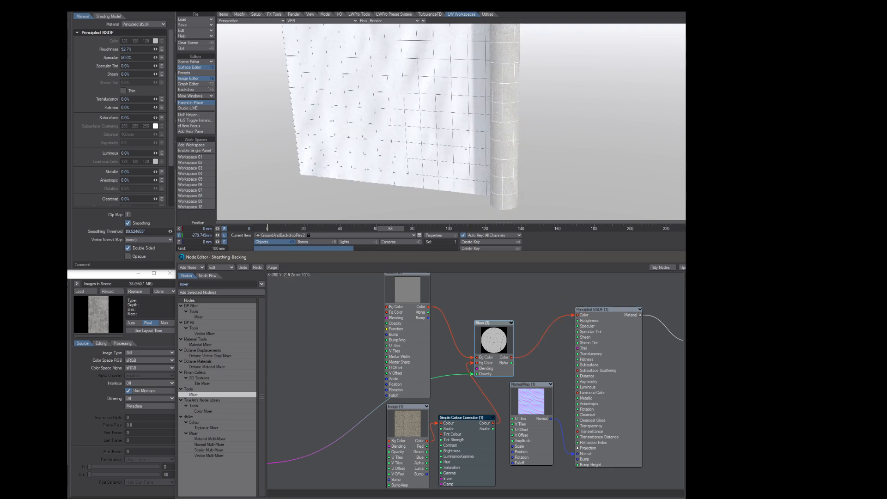
# Spread out the Grid2D, NormalMap, Image, Simple Colour Corrector and Mixer nodes so their connections are easy to follow
pyautogui.moveTo(420, 332); pyautogui.dragTo(398, 335)
pyautogui.moveTo(534, 431); pyautogui.dragTo(544, 451)
pyautogui.moveTo(409, 430); pyautogui.dragTo(410, 442)
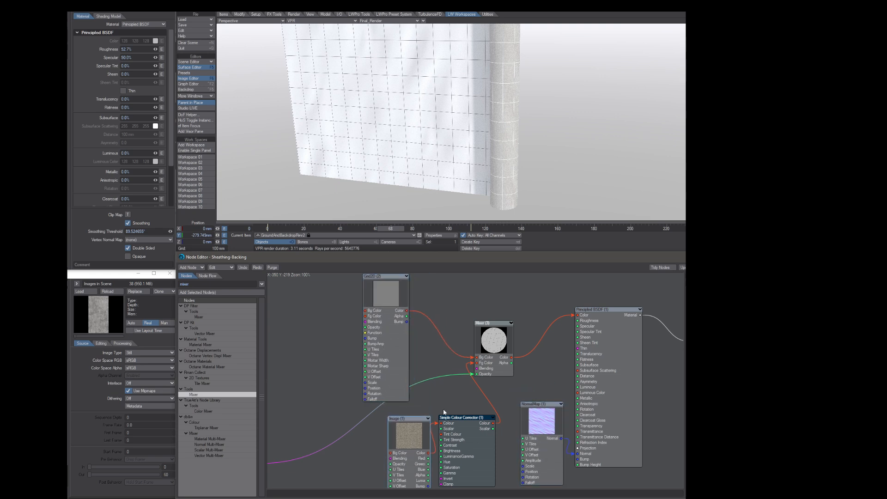
pyautogui.moveTo(404, 450); pyautogui.dragTo(387, 460)
pyautogui.moveTo(464, 444); pyautogui.dragTo(457, 442)
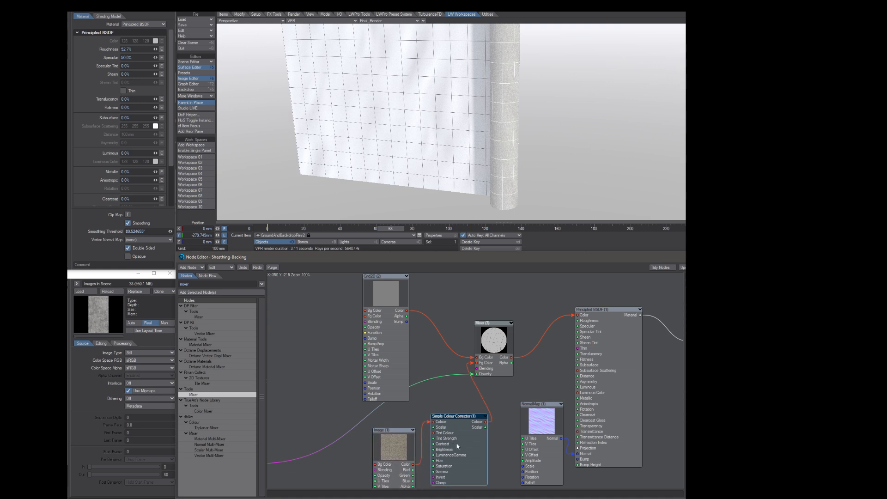
pyautogui.moveTo(493, 360); pyautogui.dragTo(508, 346)
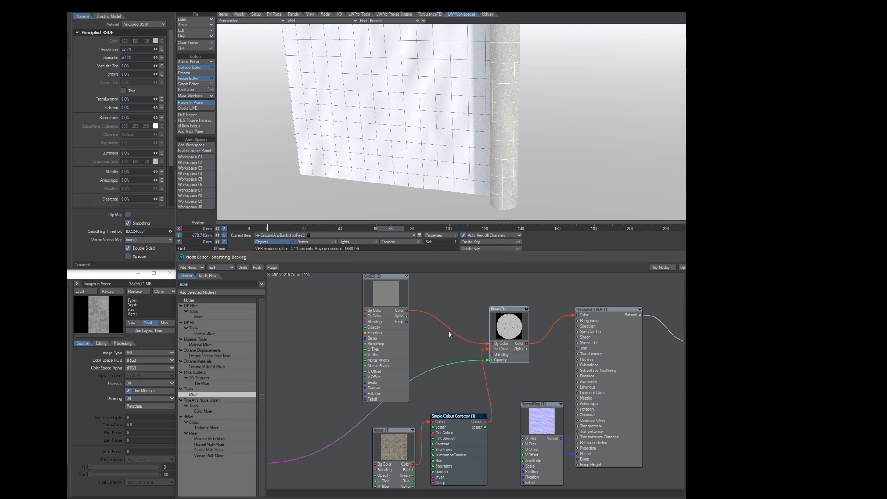
pyautogui.moveTo(368, 385); pyautogui.dragTo(393, 380, button='middle')
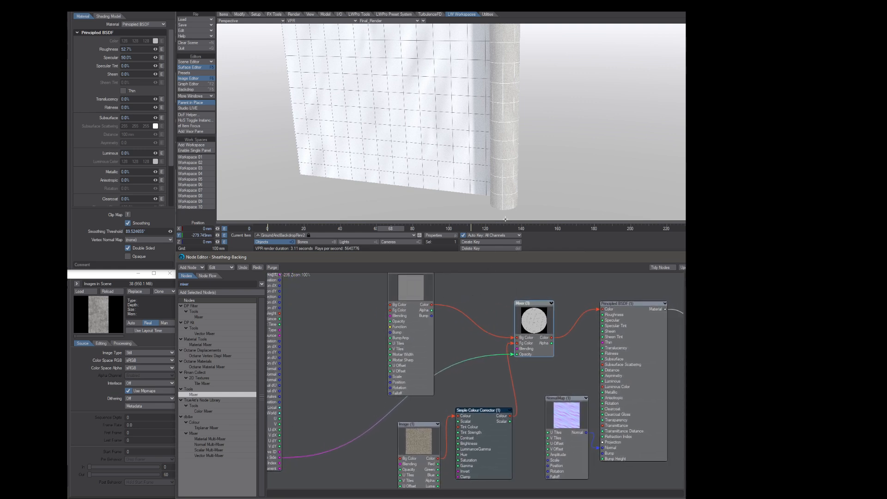
# Route Surface Side through an Invert node into the Mixer's Opacity
pyautogui.moveTo(490, 297); pyautogui.dragTo(488, 250, button='middle')
pyautogui.moveTo(329, 491); pyautogui.dragTo(336, 437)
pyautogui.moveTo(375, 463)
pyautogui.mouseDown()
pyautogui.moveTo(387, 460)
pyautogui.moveTo(370, 466)
pyautogui.mouseUp()
pyautogui.moveTo(329, 428); pyautogui.dragTo(344, 402)
pyautogui.moveTo(385, 364); pyautogui.dragTo(363, 413, button='middle')
pyautogui.moveTo(344, 447); pyautogui.dragTo(514, 323)
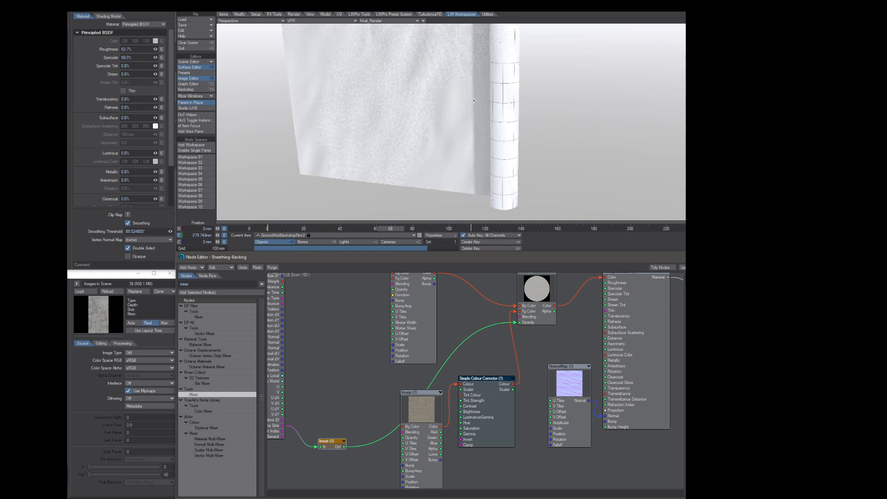
# Wire Surface Side directly into the Mixer's Opacity, bypassing the Invert node, and shift the Invert and Grid2D nodes
pyautogui.moveTo(334, 445); pyautogui.dragTo(371, 385)
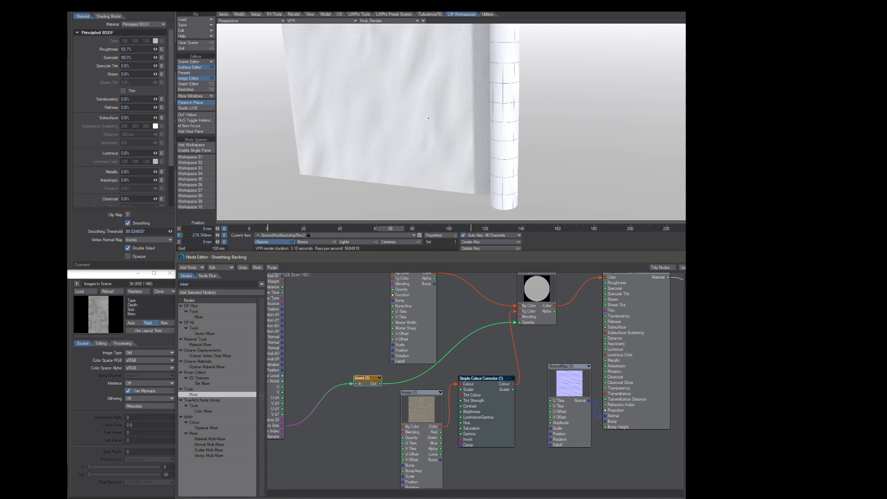
pyautogui.moveTo(283, 425); pyautogui.dragTo(515, 322)
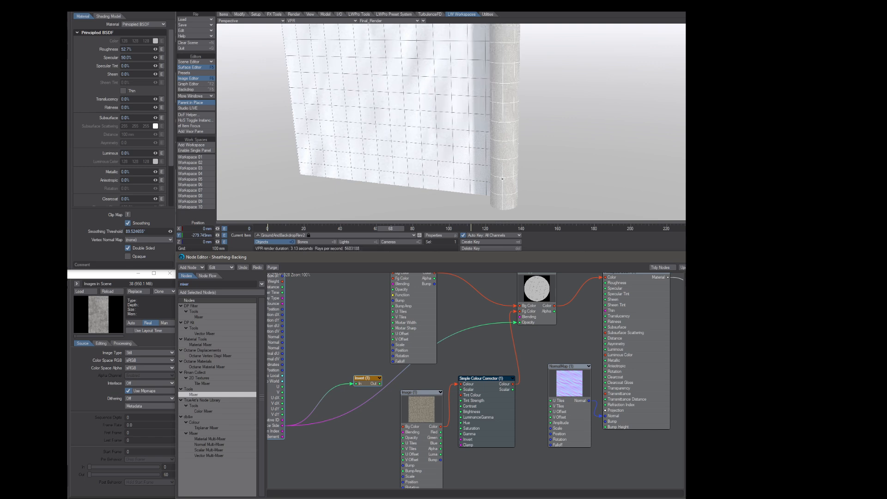
pyautogui.moveTo(403, 283); pyautogui.dragTo(426, 297)
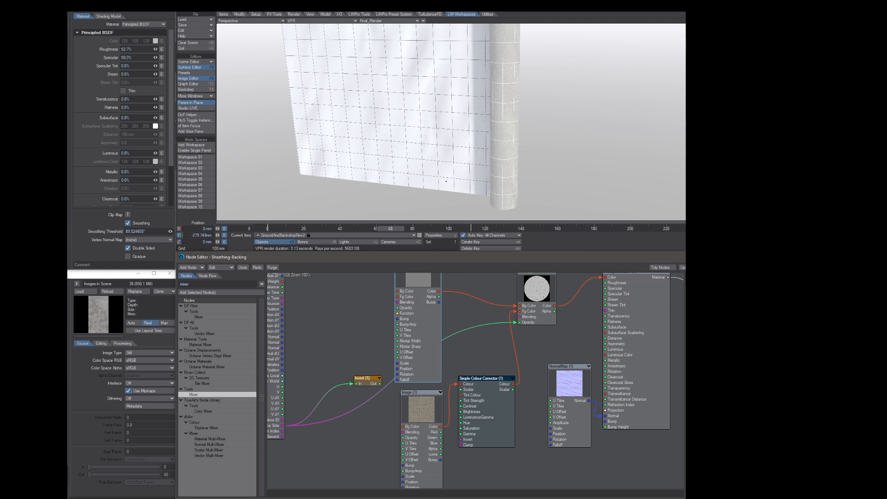
pyautogui.moveTo(424, 306); pyautogui.dragTo(430, 303)
# Reconnect the Invert node's output to the Mixer's Opacity and move the Invert and Grid2D nodes clear of the wire
pyautogui.moveTo(375, 381); pyautogui.dragTo(402, 377)
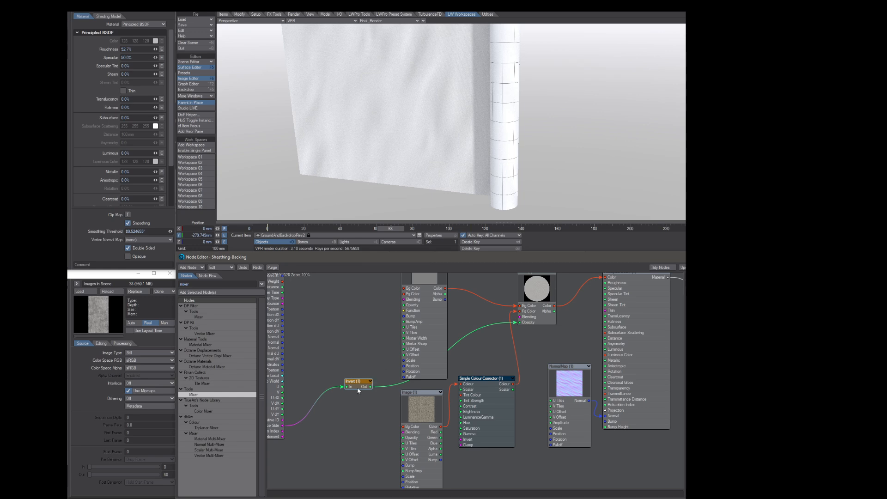
pyautogui.moveTo(359, 390); pyautogui.dragTo(338, 402)
pyautogui.moveTo(434, 362); pyautogui.dragTo(424, 348)
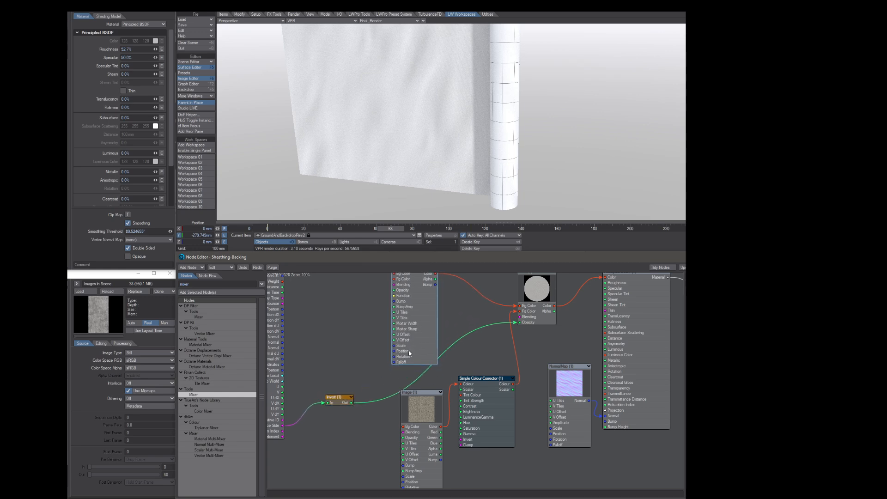
pyautogui.moveTo(334, 399); pyautogui.dragTo(333, 404)
# Chain a second Invert node after the first, connect its output to the Mixer's Opacity, and line up both Inverts
pyautogui.moveTo(353, 390); pyautogui.dragTo(359, 349, button='middle')
pyautogui.moveTo(367, 456); pyautogui.dragTo(368, 348)
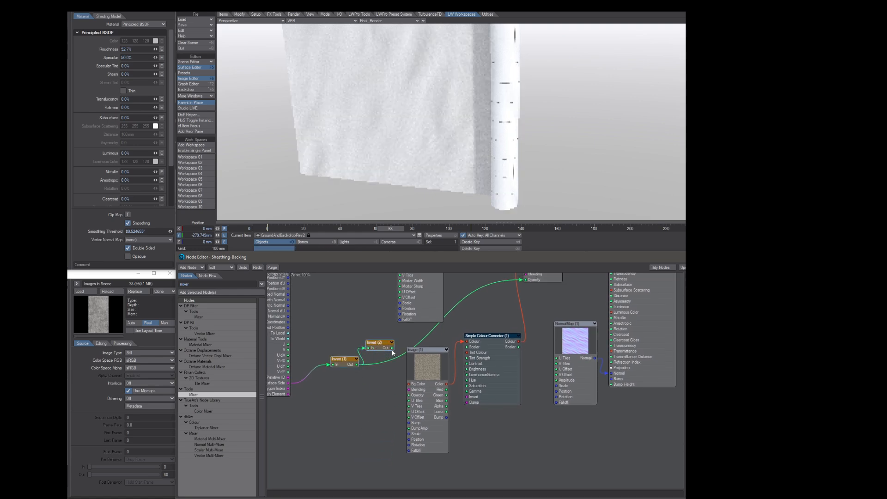
pyautogui.moveTo(358, 318); pyautogui.dragTo(372, 368, button='middle')
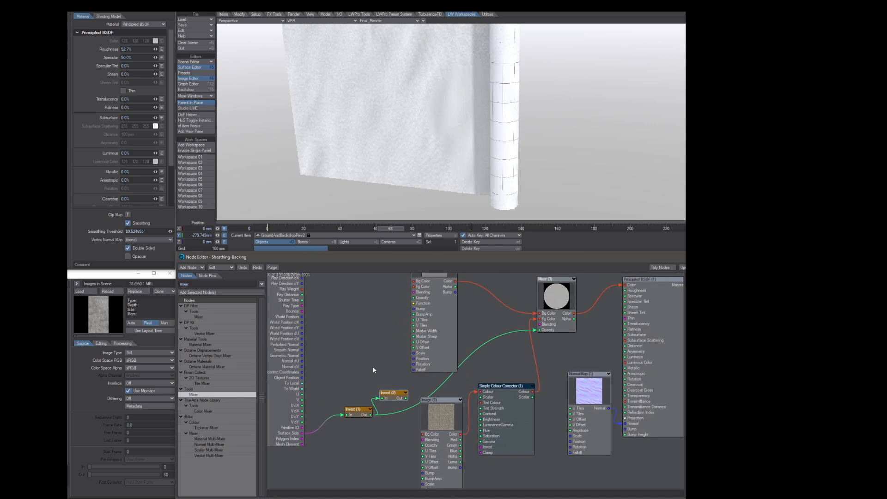
pyautogui.moveTo(308, 434); pyautogui.dragTo(551, 334)
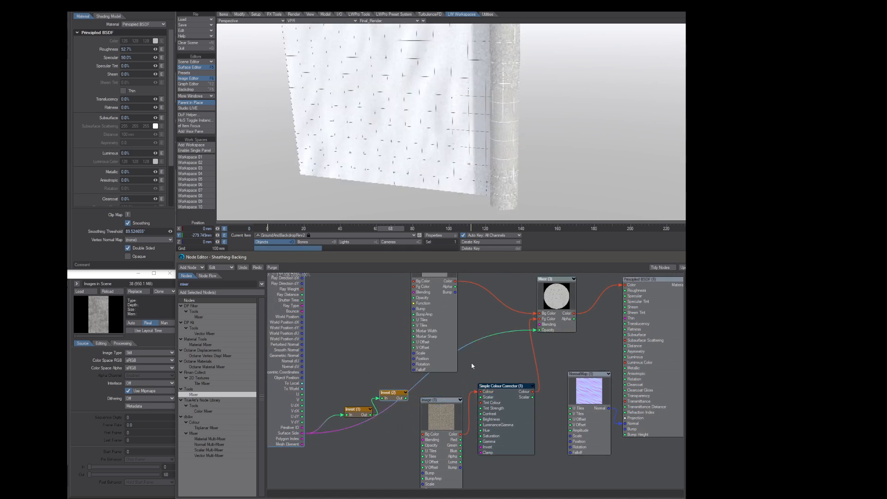
pyautogui.moveTo(406, 398); pyautogui.dragTo(540, 330)
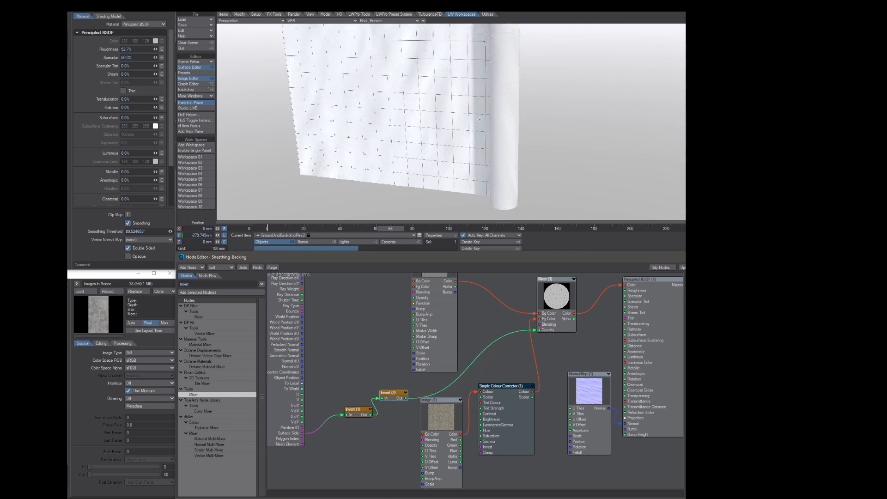
pyautogui.moveTo(395, 397); pyautogui.dragTo(353, 404)
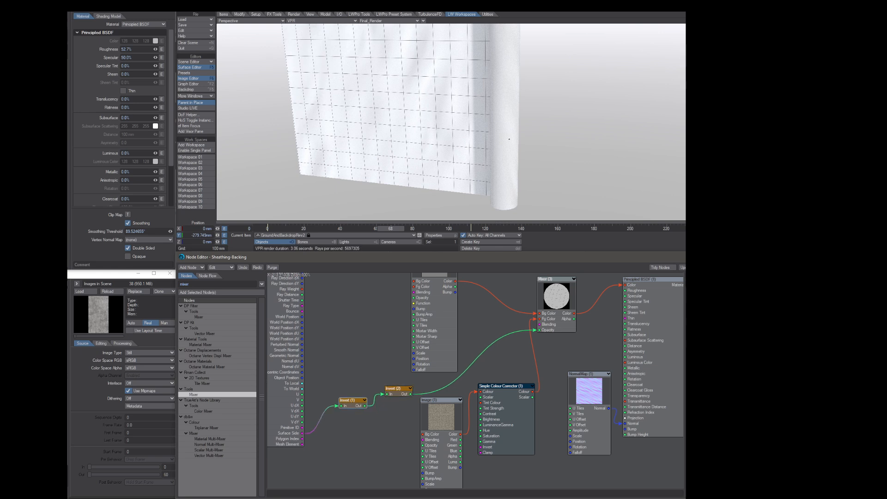
# Inspect the weave on the sheathing roll up close and check the Image node's settings for the backing texture
pyautogui.scroll(10, 509, 140)
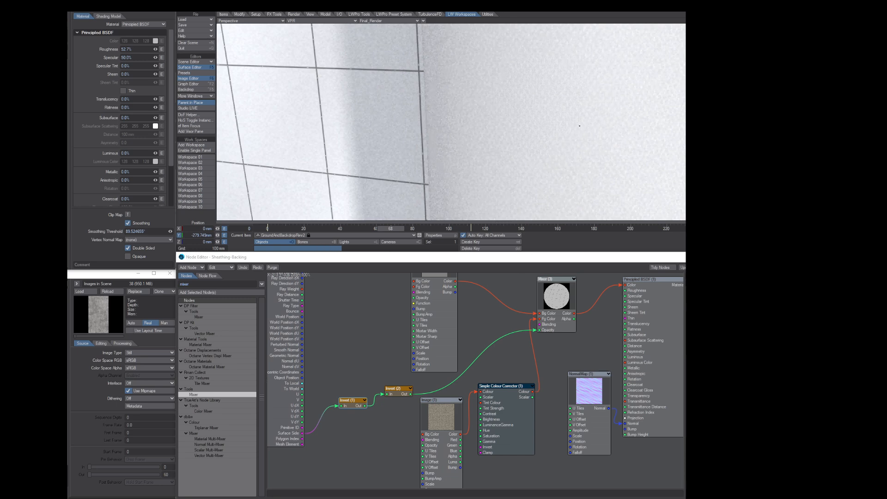
pyautogui.doubleClick(442, 419)
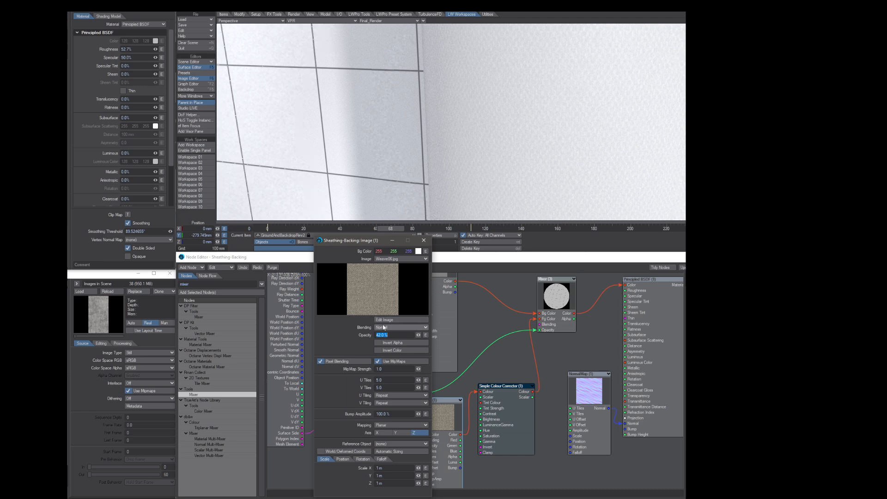
pyautogui.click(424, 241)
# Nudge the Simple Colour Corrector node and line up the two Invert nodes closer together
pyautogui.moveTo(514, 414); pyautogui.dragTo(517, 405)
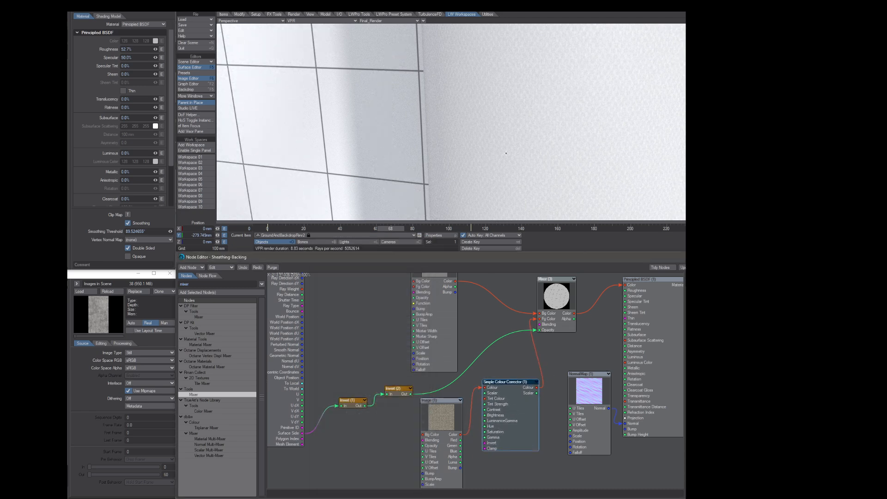
pyautogui.scroll(-8, 506, 153)
pyautogui.scroll(4, 489, 151)
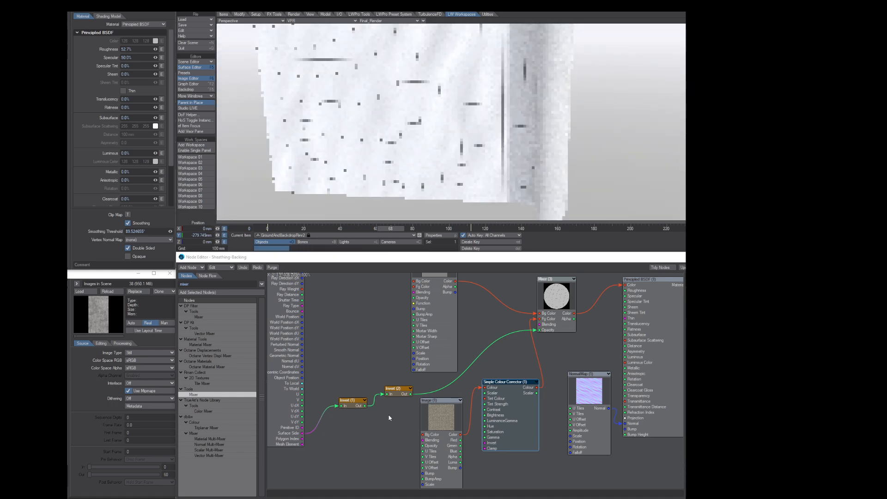
pyautogui.moveTo(353, 401); pyautogui.dragTo(396, 394)
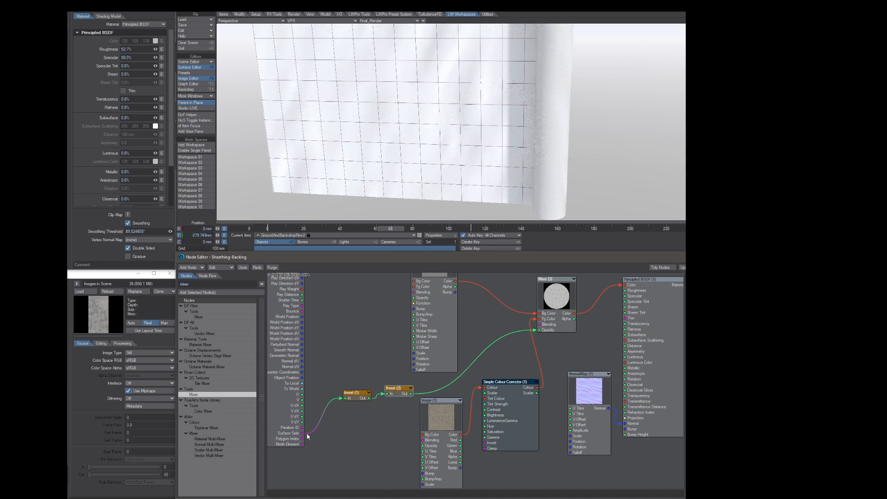
pyautogui.moveTo(392, 392); pyautogui.dragTo(394, 394)
# Wire Surface Side directly into the Mixer's Opacity for comparison, and reconnect the second Invert node's output to it
pyautogui.moveTo(302, 434); pyautogui.dragTo(333, 433)
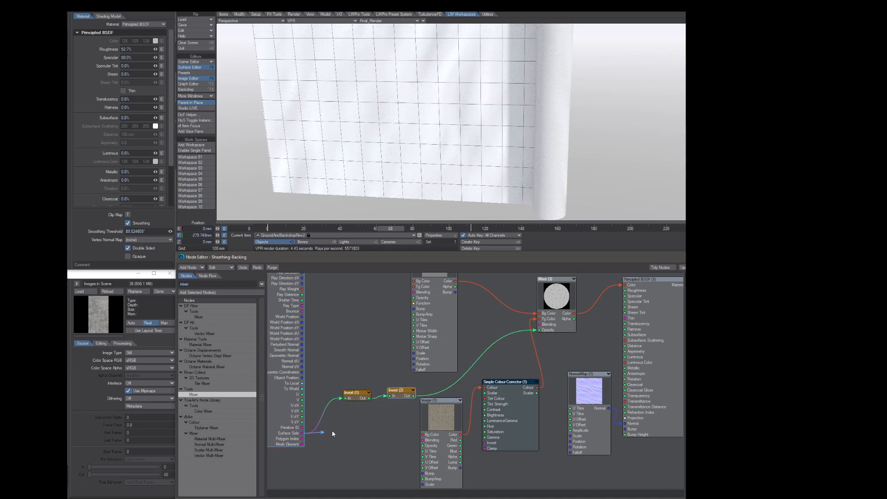
pyautogui.moveTo(404, 415); pyautogui.dragTo(540, 330)
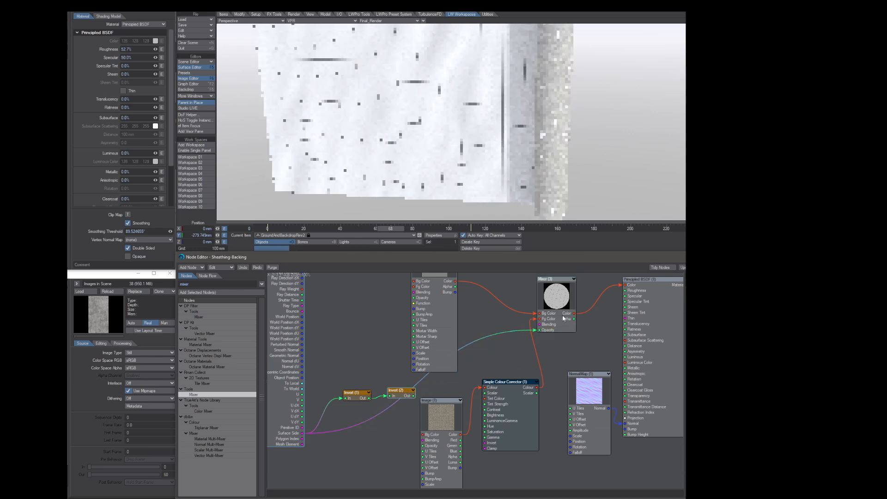
pyautogui.moveTo(413, 396); pyautogui.dragTo(539, 331)
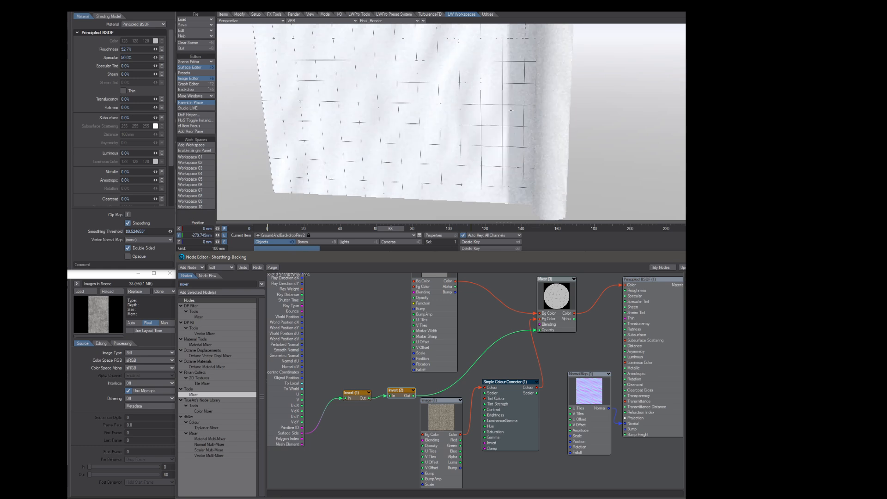
# Reposition the Grid2D, NormalMap and Principled BSDF nodes to space out the network
pyautogui.moveTo(434, 337); pyautogui.dragTo(411, 343)
pyautogui.keyDown('alt'); pyautogui.moveTo(484, 333); pyautogui.dragTo(424, 340); pyautogui.keyUp('alt')
pyautogui.moveTo(533, 409); pyautogui.dragTo(521, 421)
pyautogui.moveTo(591, 368); pyautogui.dragTo(589, 393)
pyautogui.moveTo(531, 350)
pyautogui.keyDown('alt'); pyautogui.mouseDown()
pyautogui.moveTo(522, 339)
pyautogui.moveTo(515, 349)
pyautogui.mouseUp(); pyautogui.keyUp('alt')
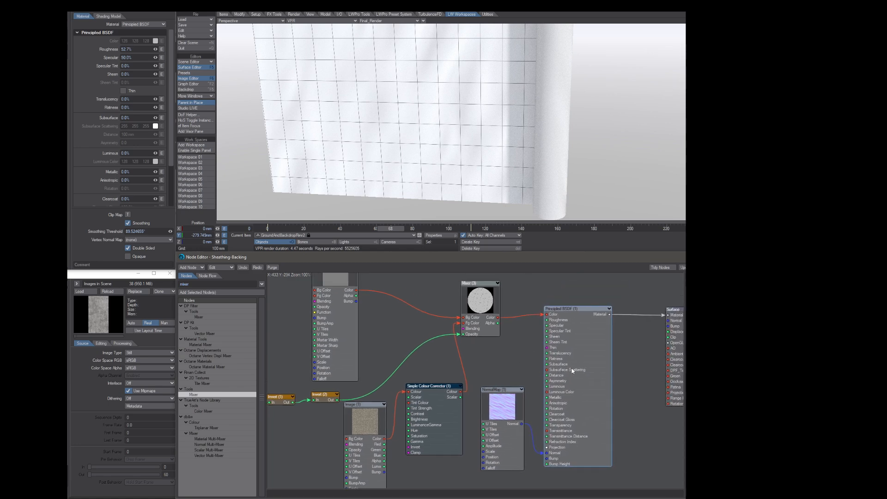
pyautogui.moveTo(573, 370); pyautogui.dragTo(580, 361)
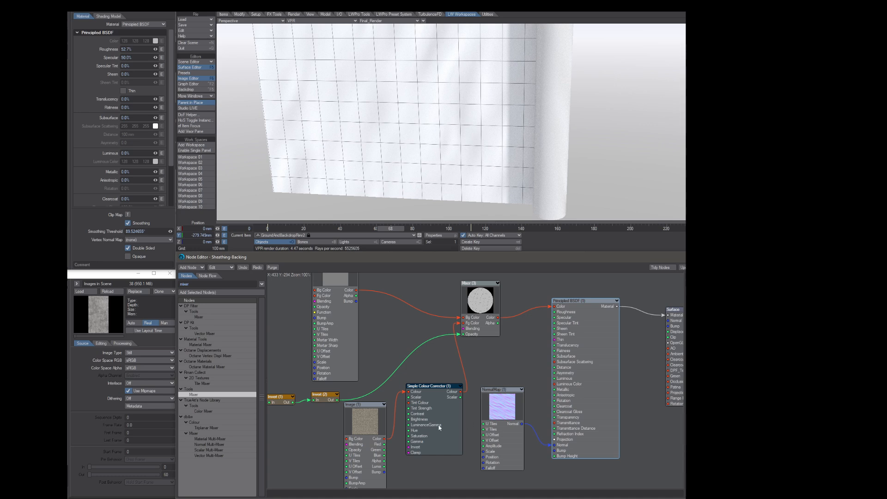
pyautogui.moveTo(586, 363); pyautogui.dragTo(588, 363)
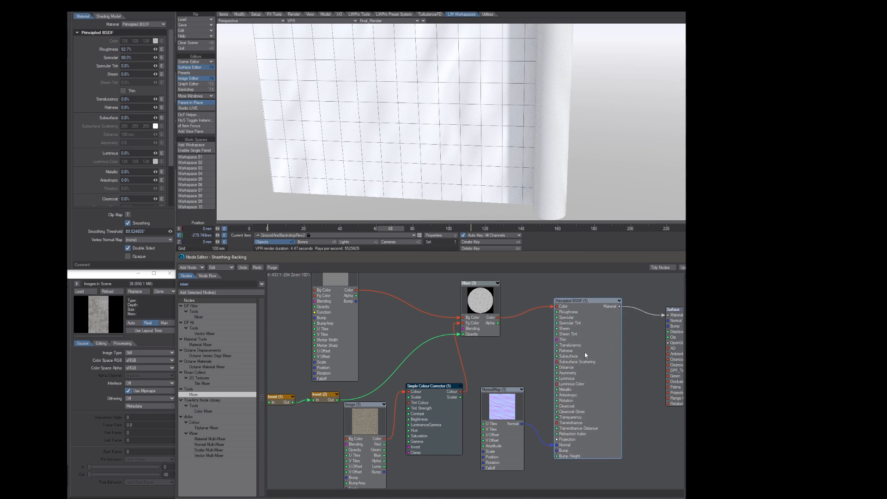
# Move the Surface node farther from the Principled BSDF, and rearrange the Mixer and Principled BSDF nodes for cleaner wires
pyautogui.moveTo(538, 364); pyautogui.dragTo(499, 371, button='middle')
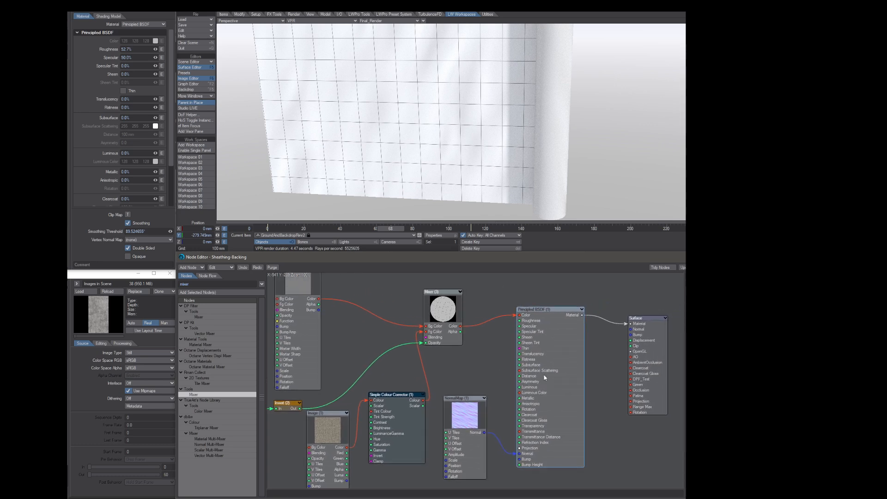
pyautogui.moveTo(642, 374); pyautogui.dragTo(651, 369)
pyautogui.moveTo(567, 385); pyautogui.dragTo(566, 387)
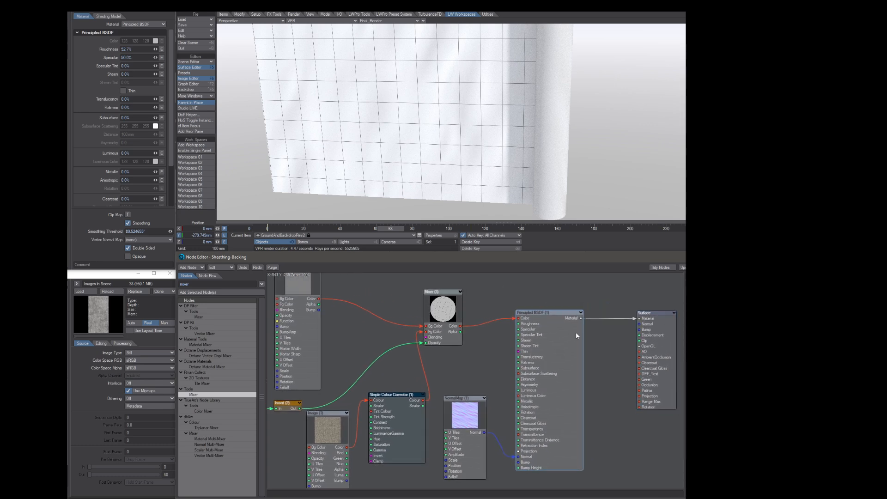
pyautogui.moveTo(444, 328); pyautogui.dragTo(470, 323)
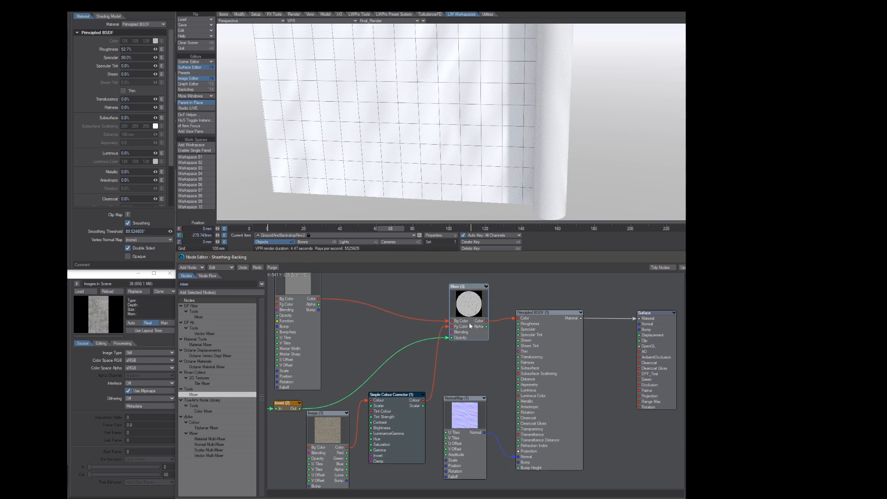
pyautogui.moveTo(545, 380); pyautogui.dragTo(549, 367)
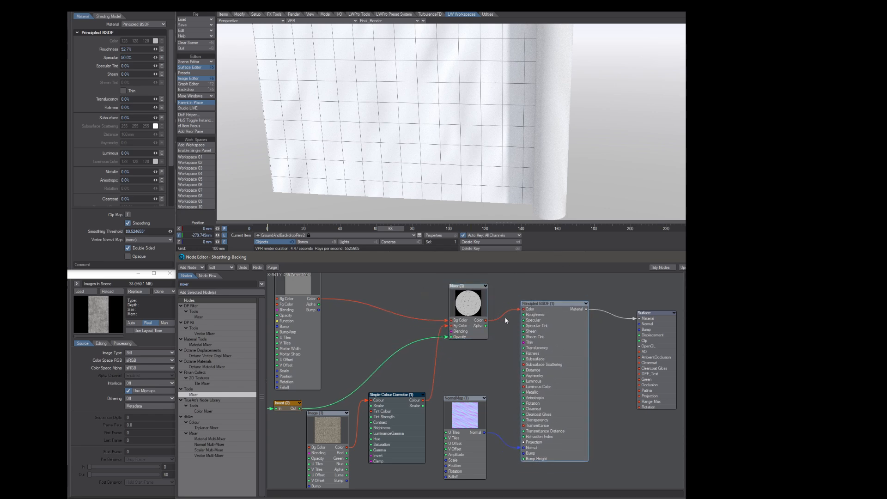
# Advance the scene to frame 71 and fit the sheathing node network in view
pyautogui.moveTo(393, 229)
pyautogui.mouseDown()
pyautogui.moveTo(376, 229)
pyautogui.moveTo(396, 229)
pyautogui.mouseUp()
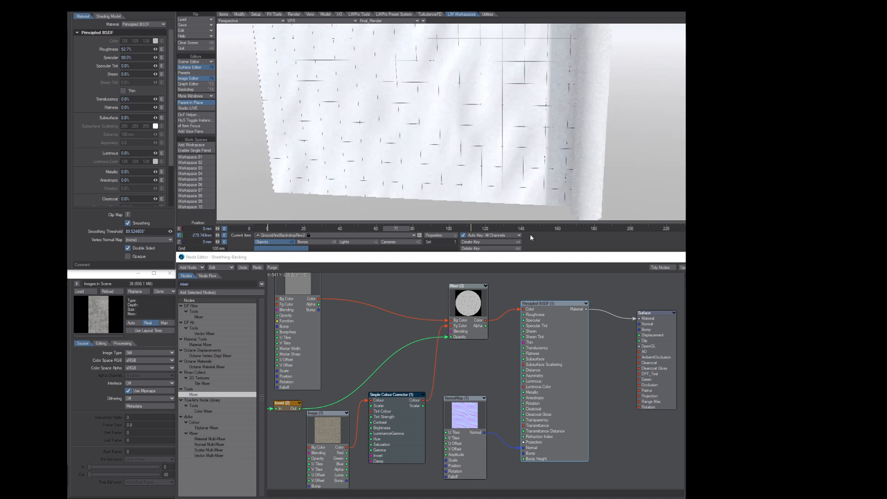
pyautogui.moveTo(467, 376)
pyautogui.mouseDown(button='middle')
pyautogui.moveTo(472, 366)
pyautogui.moveTo(480, 371)
pyautogui.mouseUp(button='middle')
pyautogui.keyDown('ctrl'); pyautogui.keyDown('alt'); pyautogui.moveTo(479, 371); pyautogui.dragTo(412, 363); pyautogui.keyUp('alt'); pyautogui.keyUp('ctrl')
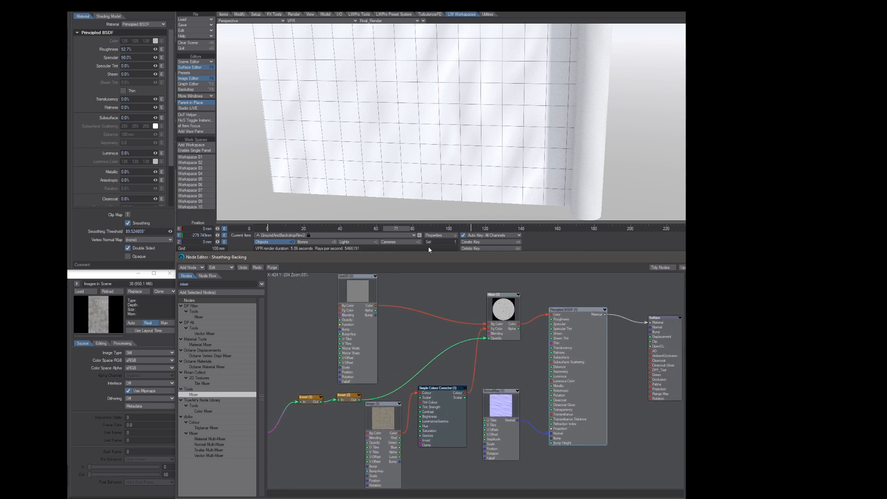